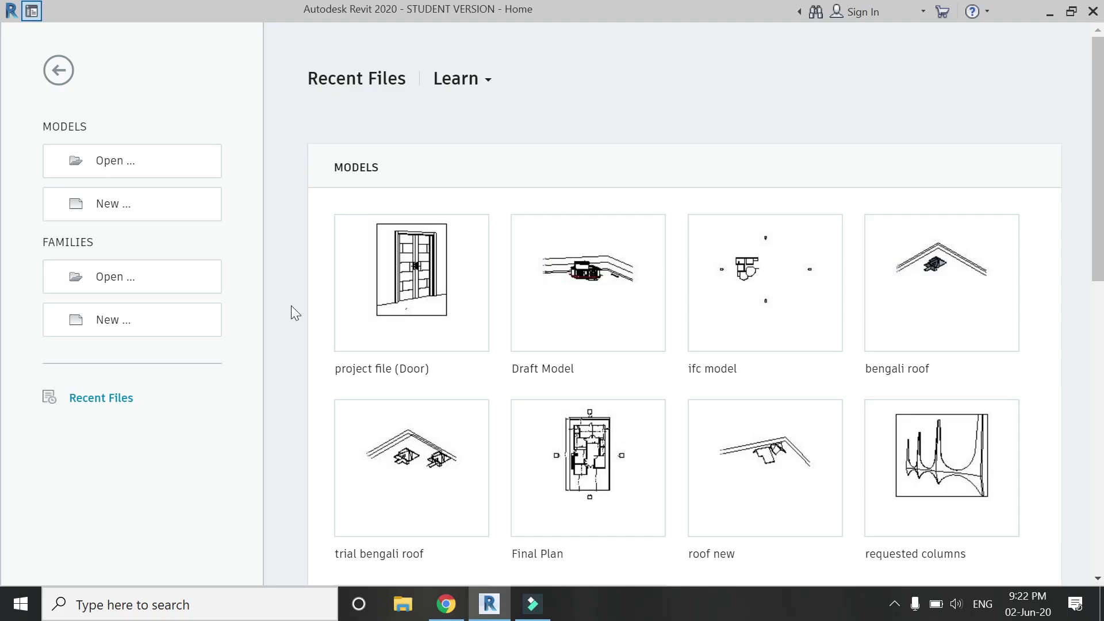
# - Start a new family from the Furniture.rft template
pyautogui.click(221, 335)
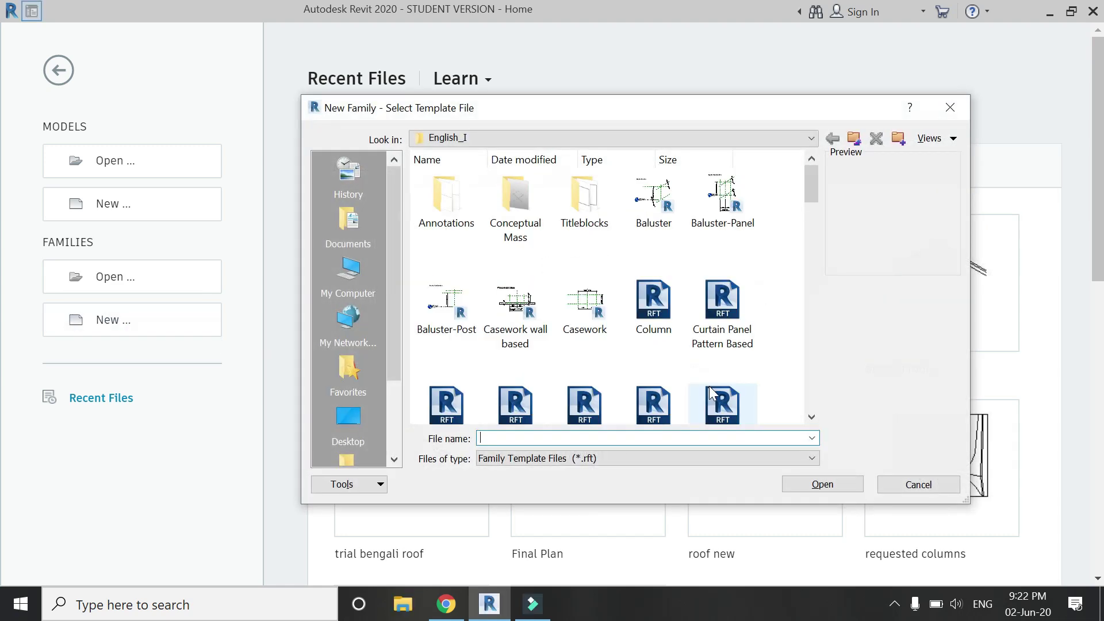
pyautogui.press('f')
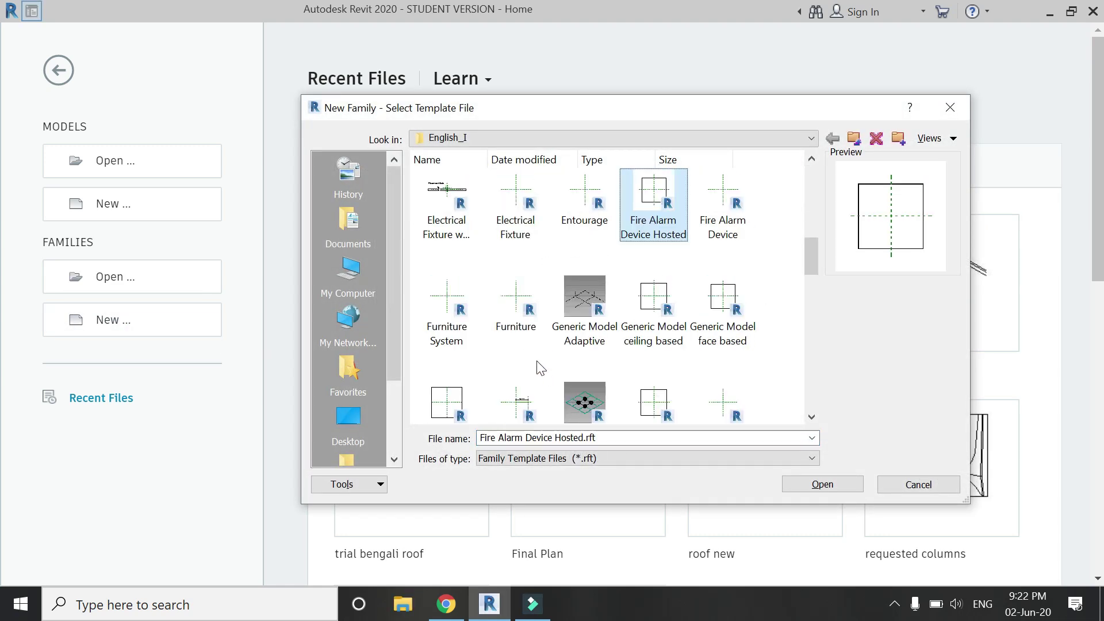
pyautogui.click(515, 311)
pyautogui.click(838, 485)
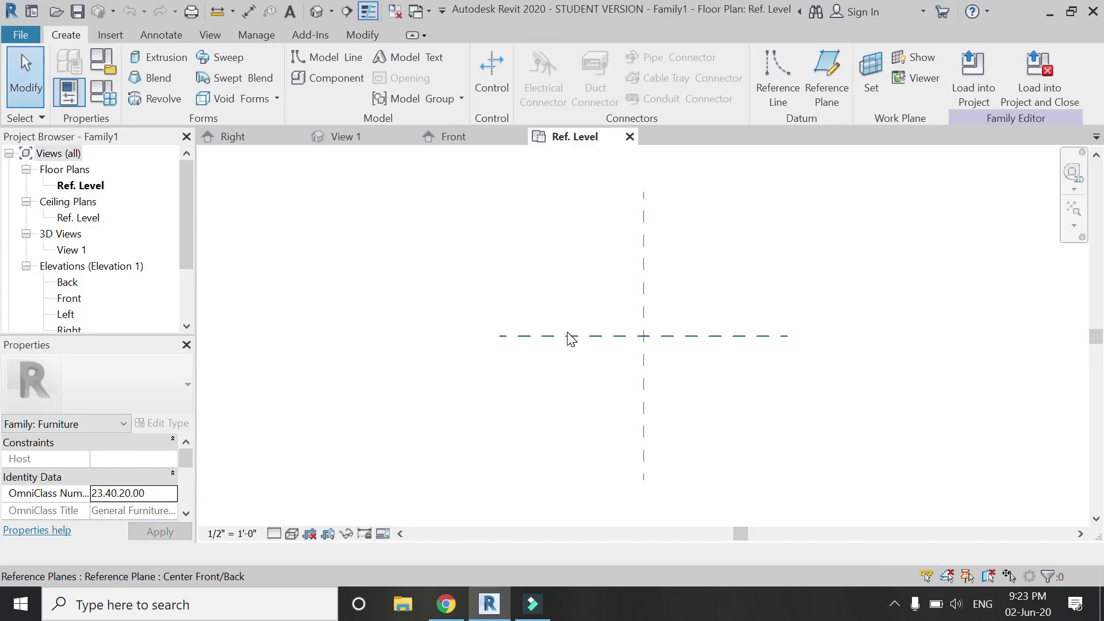
pyautogui.scroll(2, 825, 343)
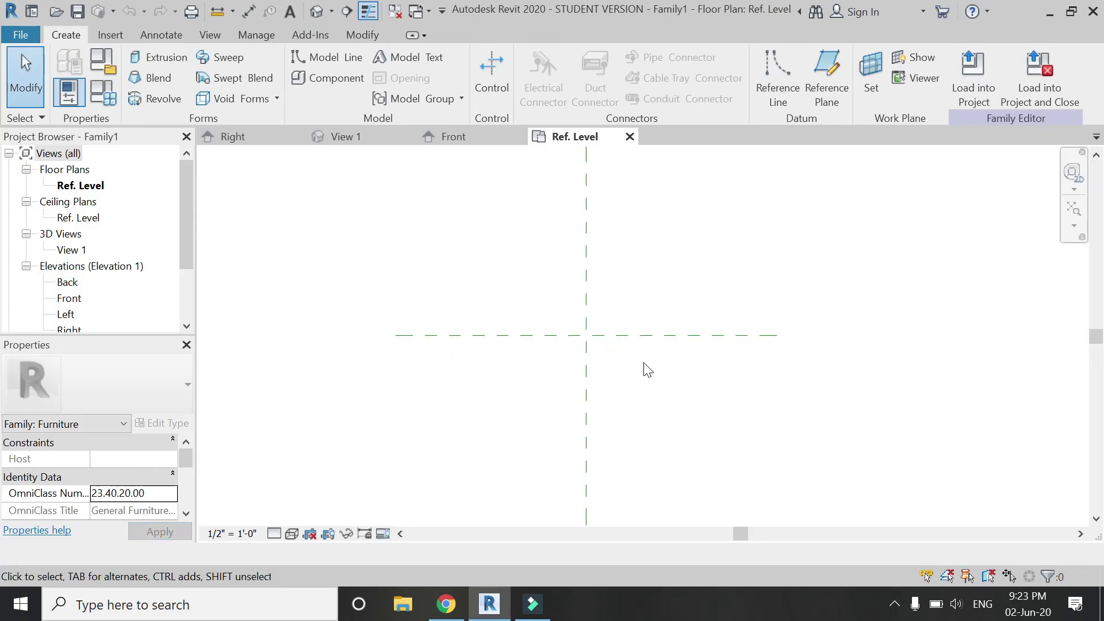
pyautogui.scroll(1, 573, 362)
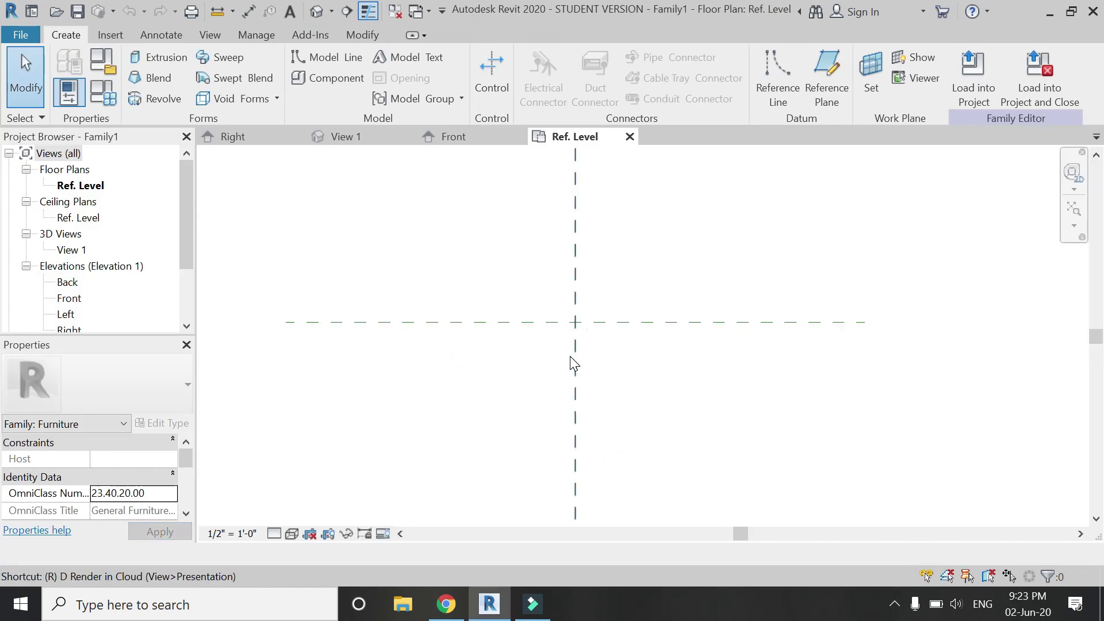
# - Draw two vertical and two horizontal reference planes around the centre planes
pyautogui.press('r')
pyautogui.press('p')
pyautogui.click(491, 233)
pyautogui.click(491, 416)
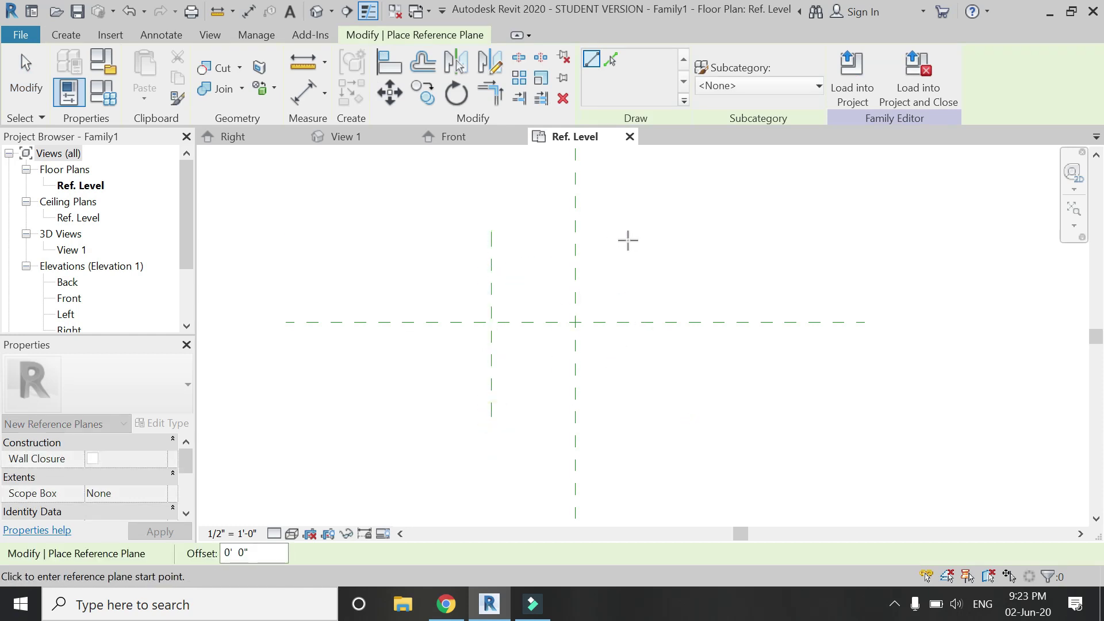
pyautogui.click(656, 232)
pyautogui.click(657, 417)
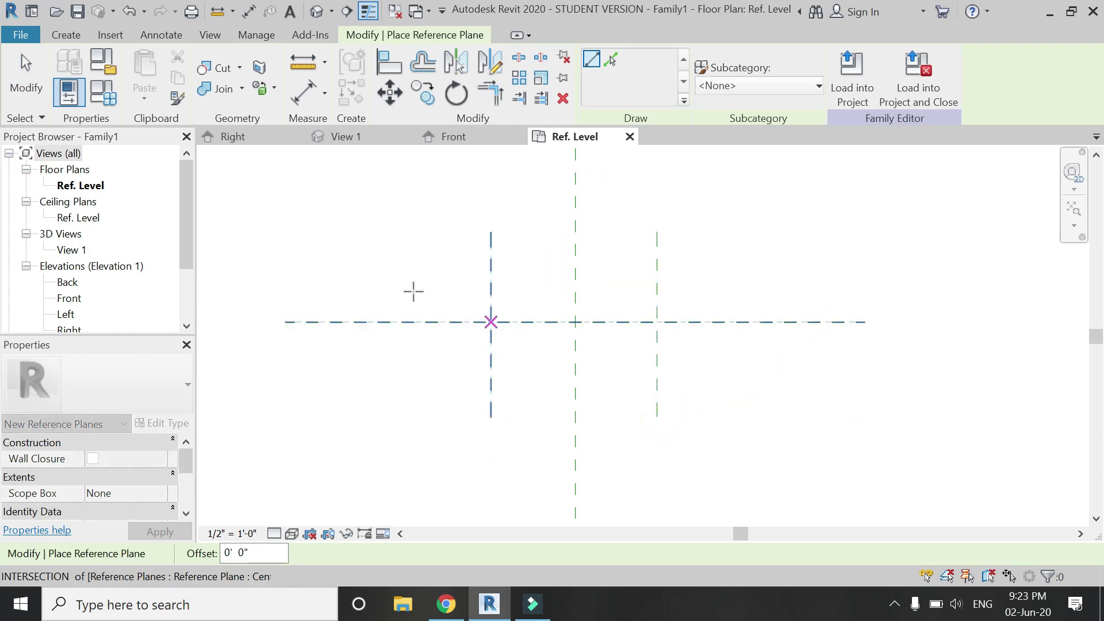
pyautogui.click(388, 265)
pyautogui.click(736, 264)
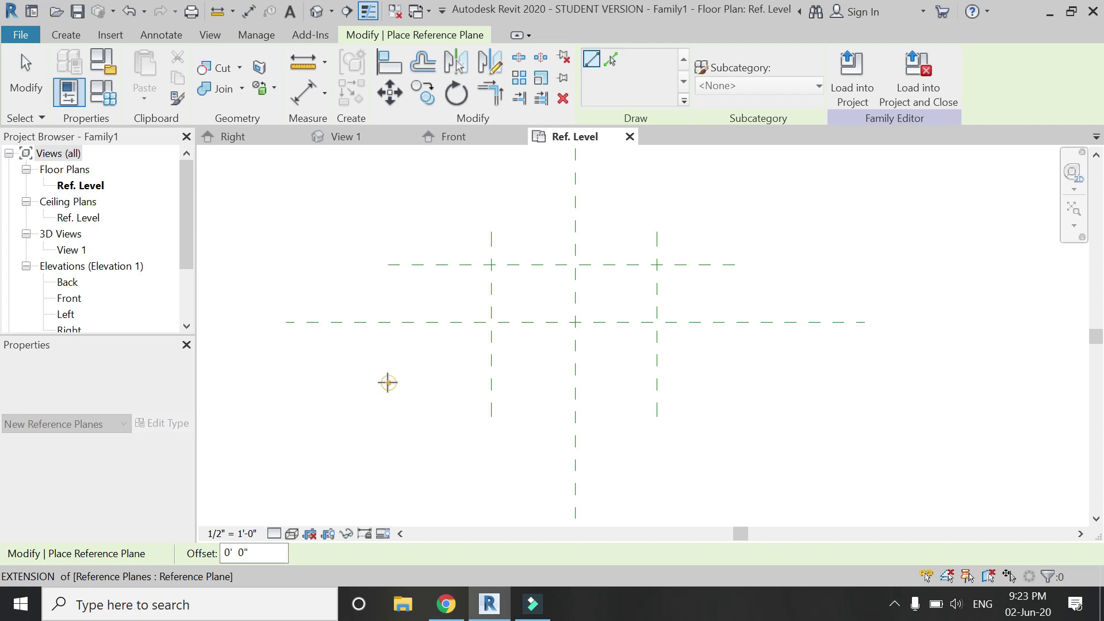
pyautogui.click(388, 383)
pyautogui.click(760, 385)
# - Dimension the vertical planes with equal spacing and add the 2' - 10" overall width
pyautogui.press('d')
pyautogui.press('i')
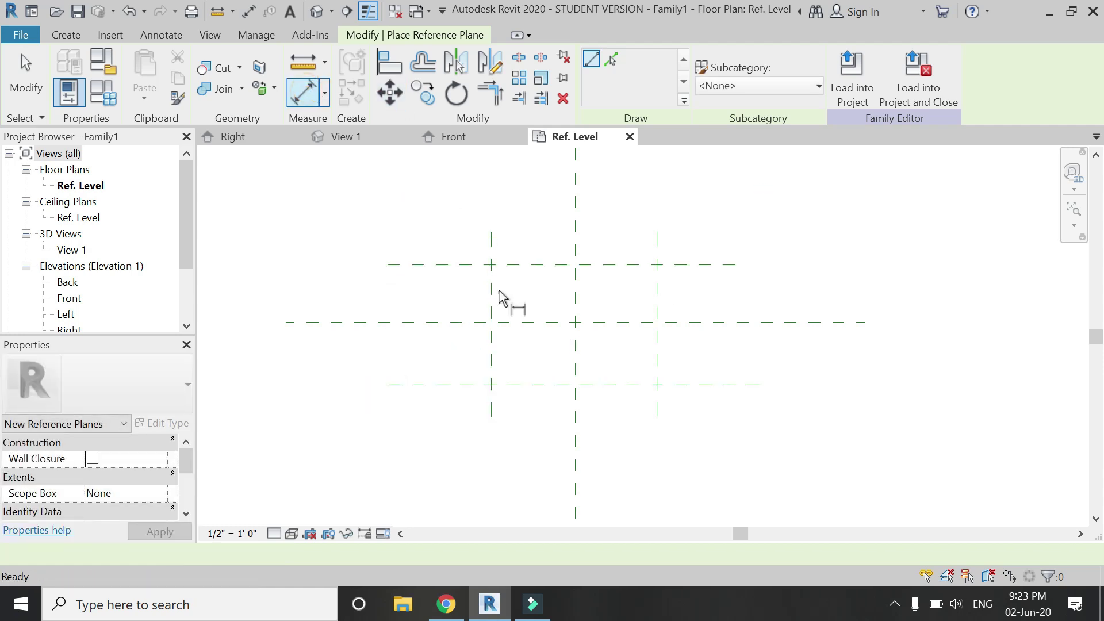
pyautogui.click(492, 290)
pyautogui.click(575, 302)
pyautogui.click(657, 310)
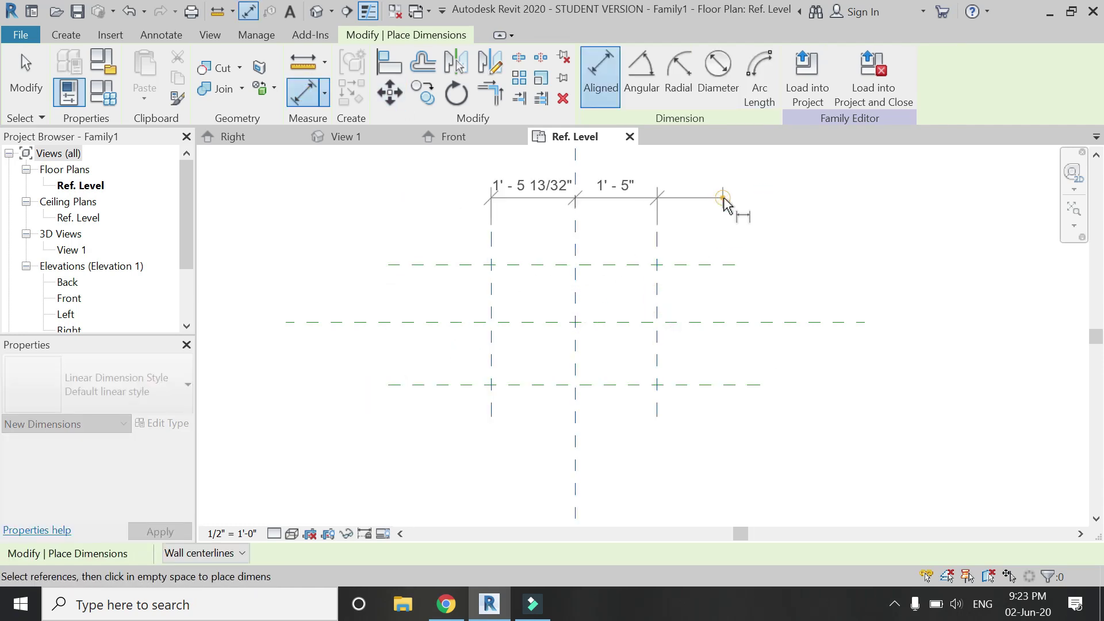
pyautogui.click(723, 199)
pyautogui.scroll(-2, 598, 322)
pyautogui.click(579, 187)
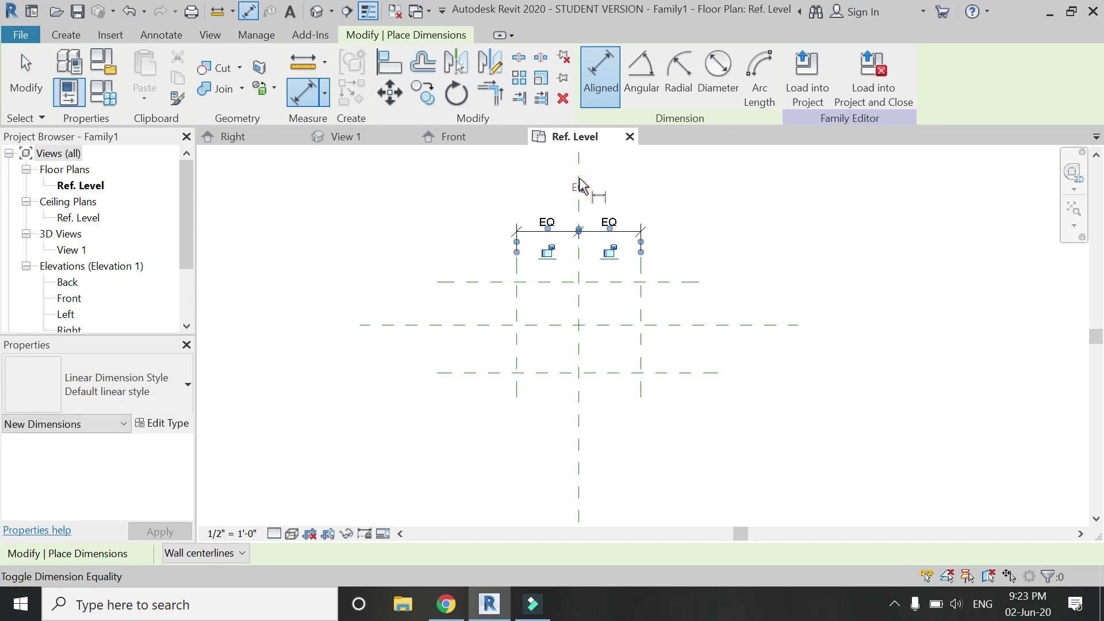
pyautogui.scroll(2, 579, 187)
pyautogui.click(496, 339)
pyautogui.click(661, 356)
pyautogui.click(724, 182)
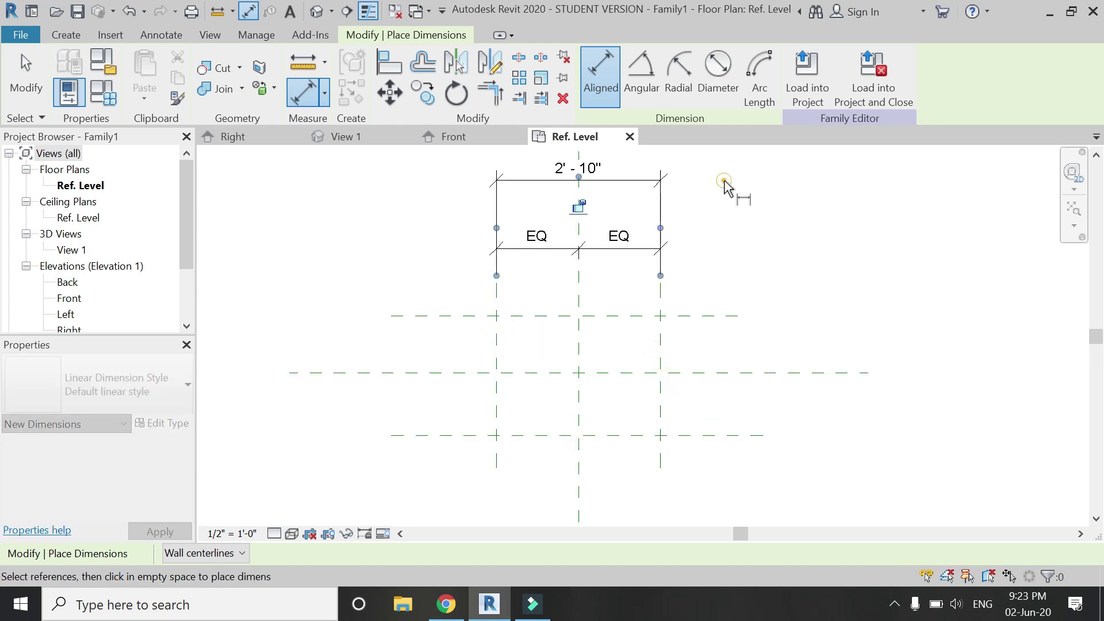
# - Dimension the horizontal planes with equal spacing and add the 2' - 2" overall depth
pyautogui.click(530, 315)
pyautogui.click(532, 372)
pyautogui.click(532, 436)
pyautogui.click(336, 454)
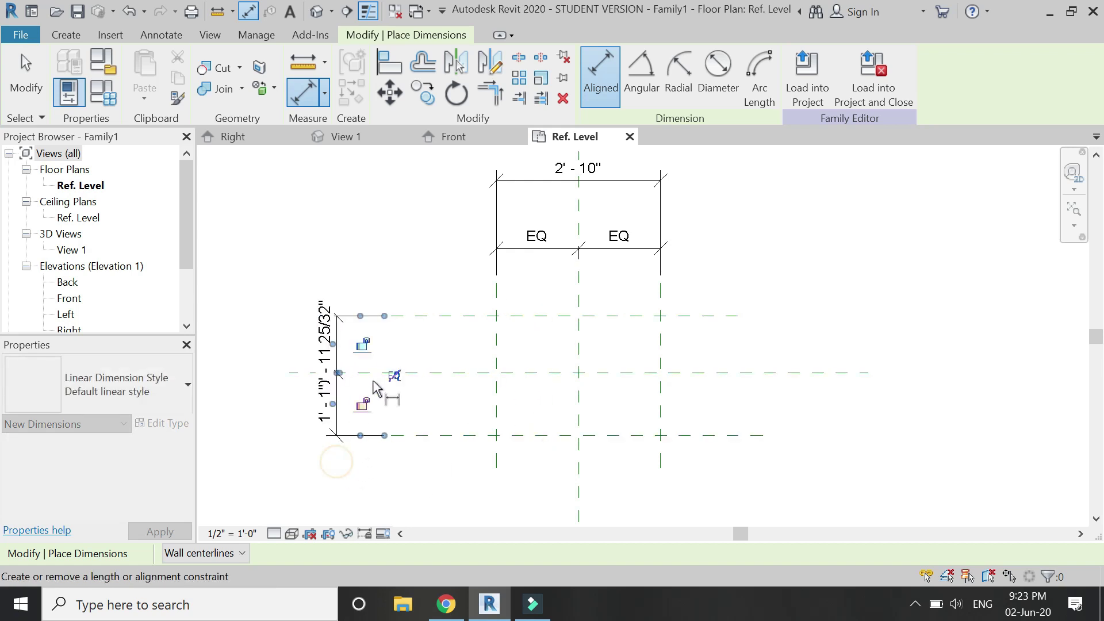
pyautogui.click(393, 372)
pyautogui.click(475, 311)
pyautogui.click(477, 435)
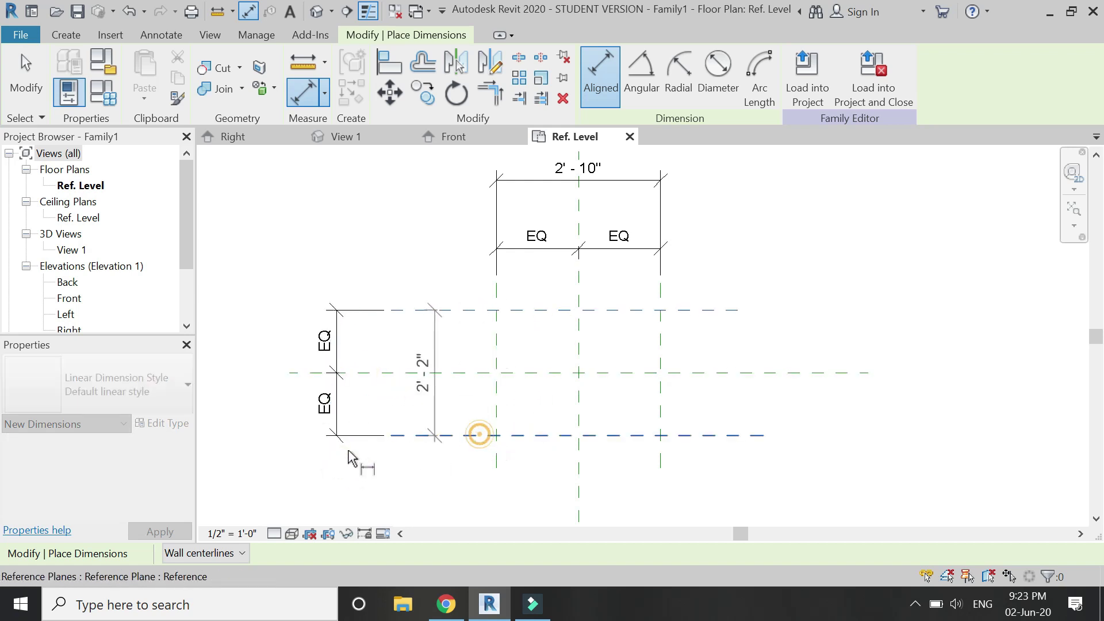
pyautogui.click(259, 451)
pyautogui.press('Escape')
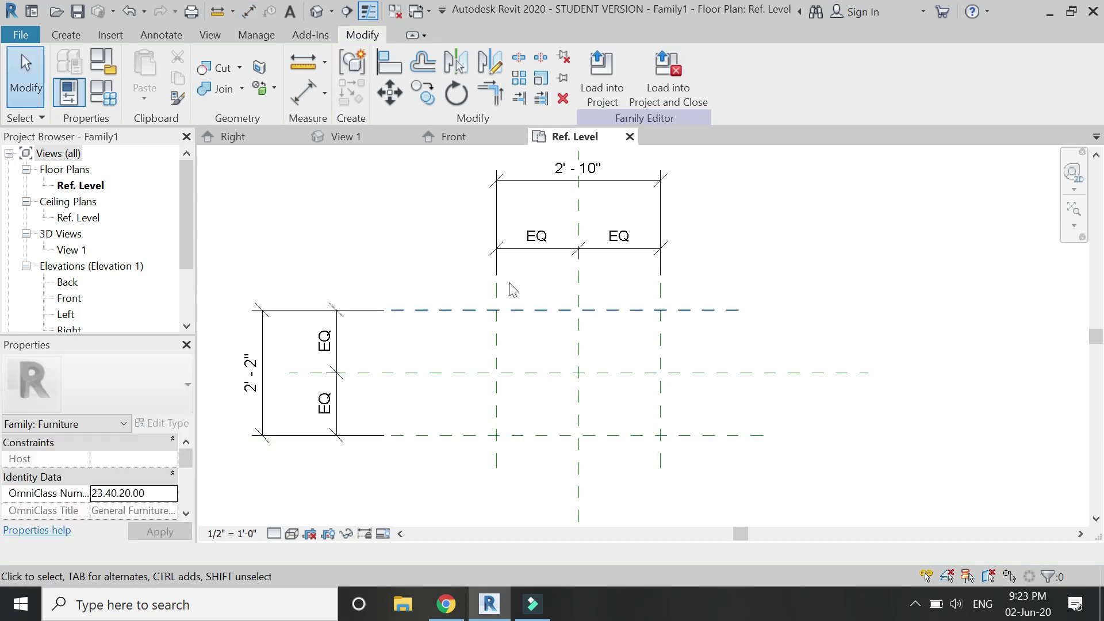
# - Label the 2' - 10" overall dimension with a new type parameter named width
pyautogui.click(511, 179)
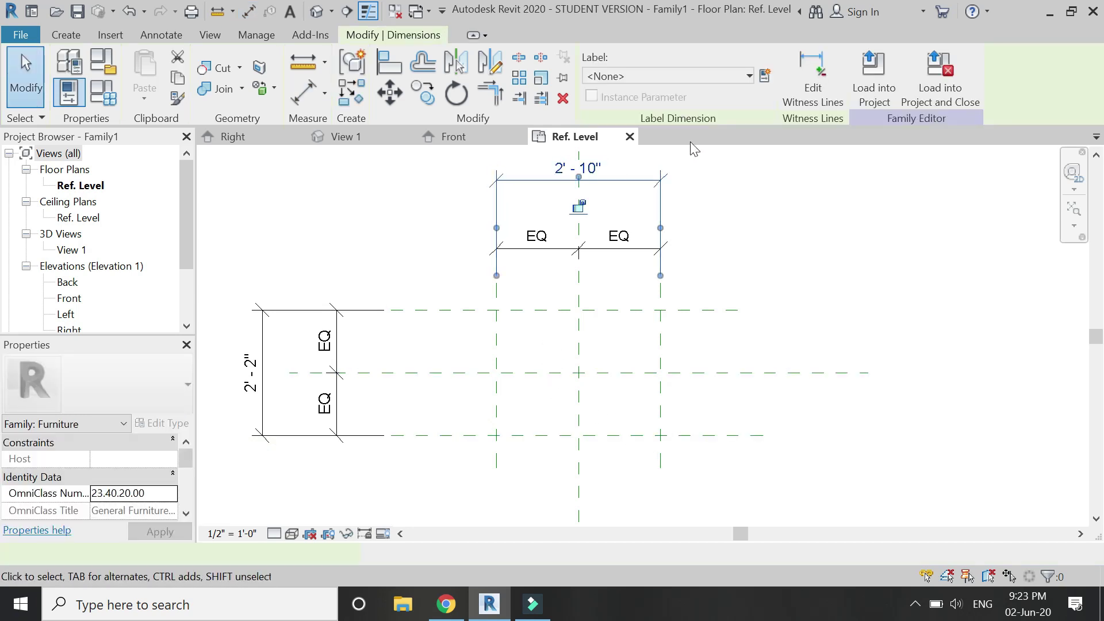
pyautogui.click(764, 75)
pyautogui.write('widt')
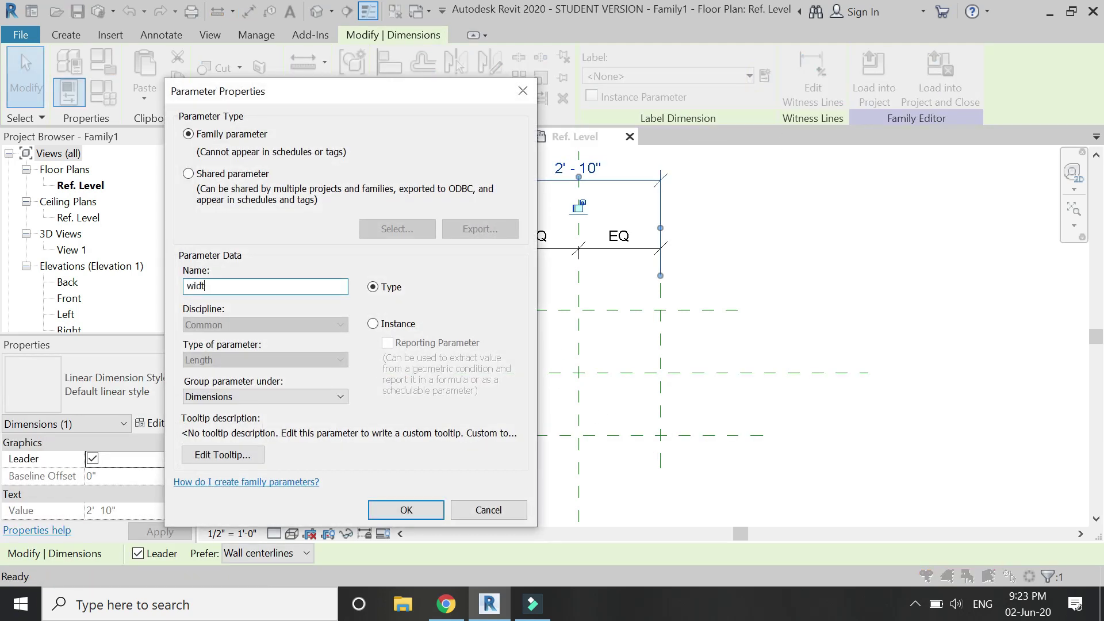
pyautogui.write('h')
pyautogui.press('Return')
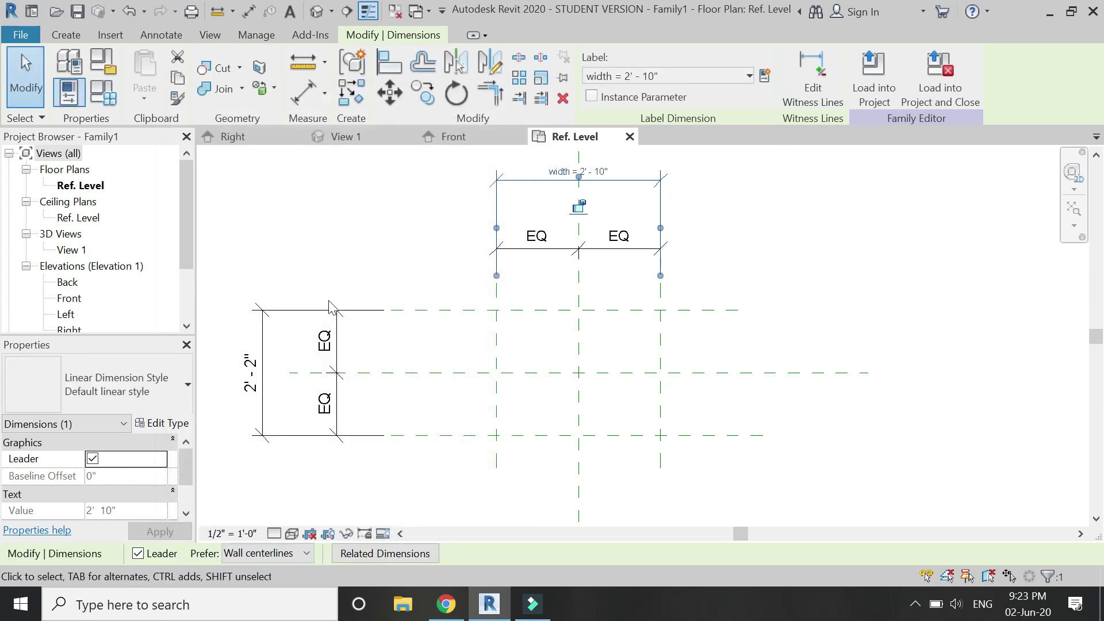
# - Label the 2' - 2" overall dimension with a new type parameter named depth
pyautogui.click(266, 343)
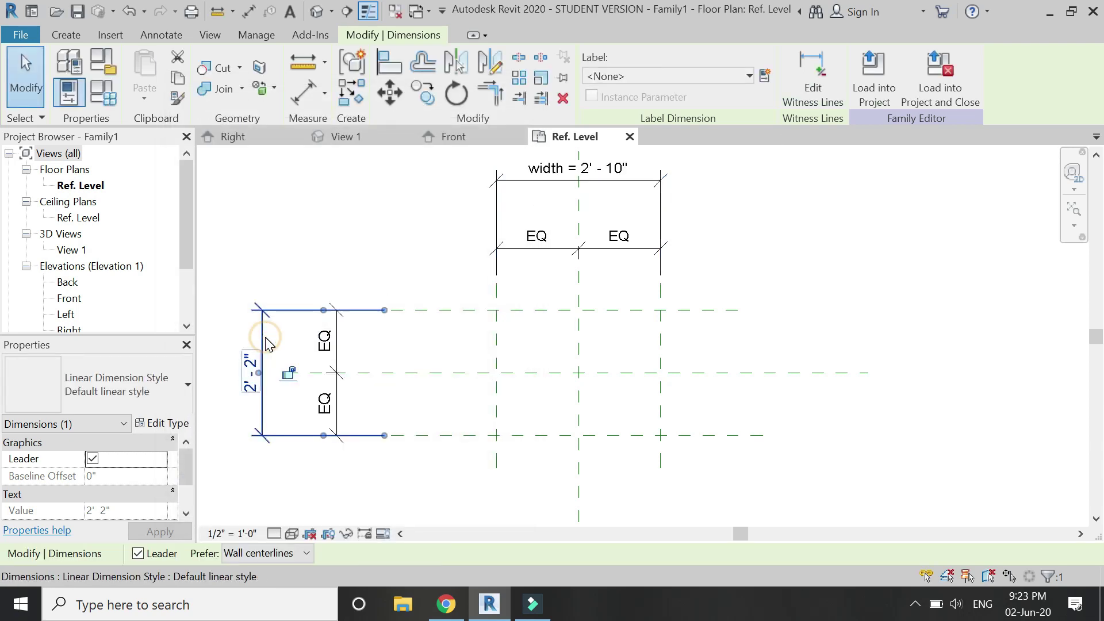
pyautogui.click(771, 81)
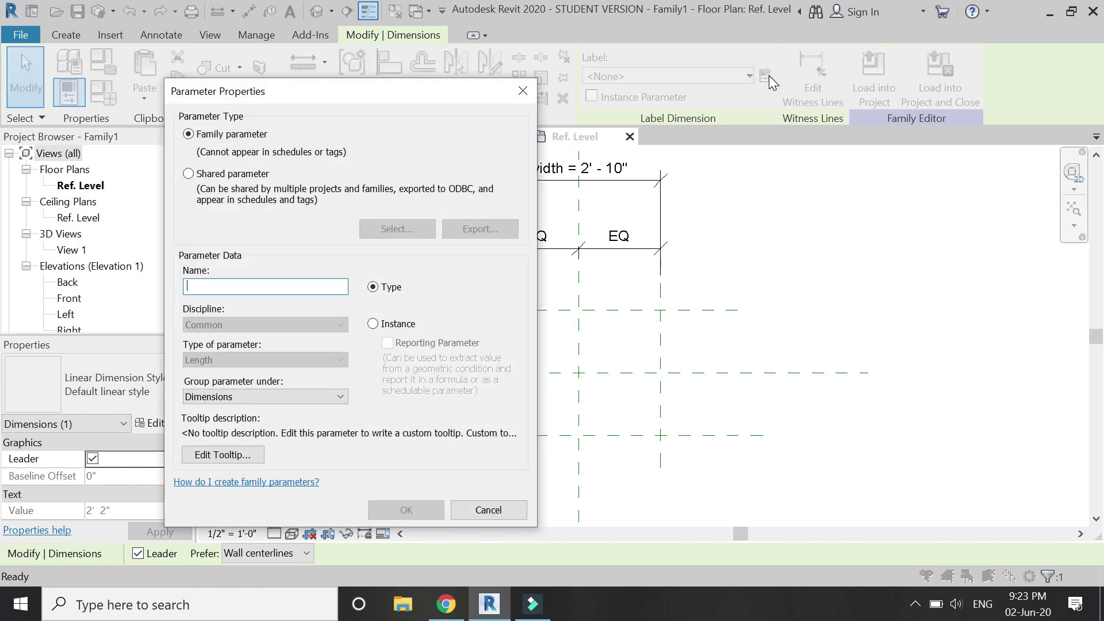
pyautogui.write('depth')
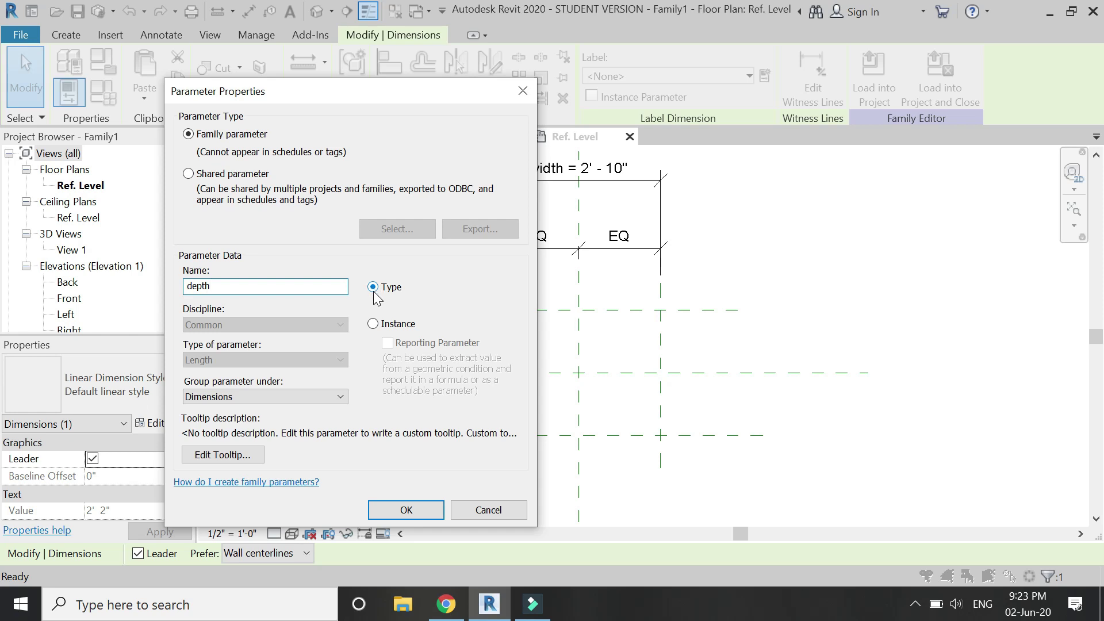
pyautogui.click(414, 512)
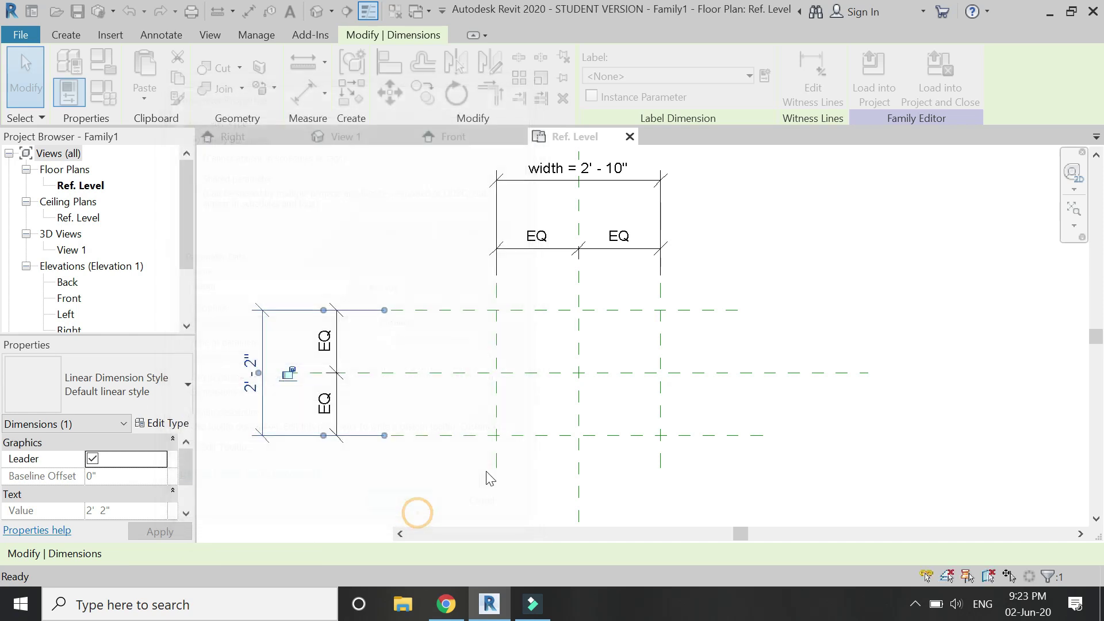
pyautogui.press('Escape')
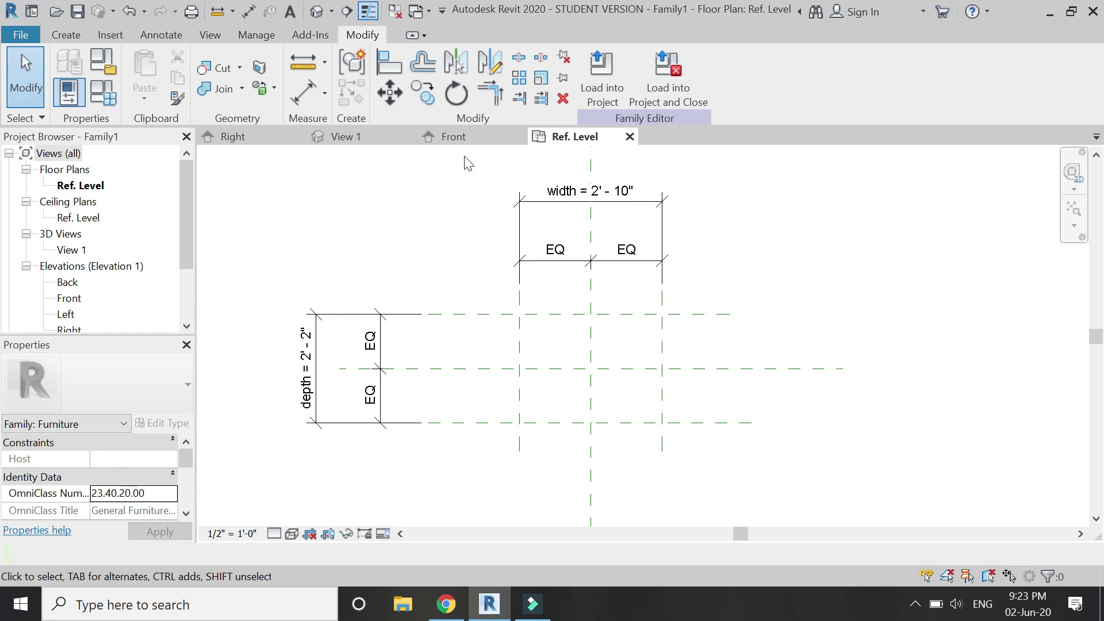
# - In the Front elevation, draw a horizontal reference plane above Ref. Level
pyautogui.click(471, 137)
pyautogui.scroll(4, 658, 426)
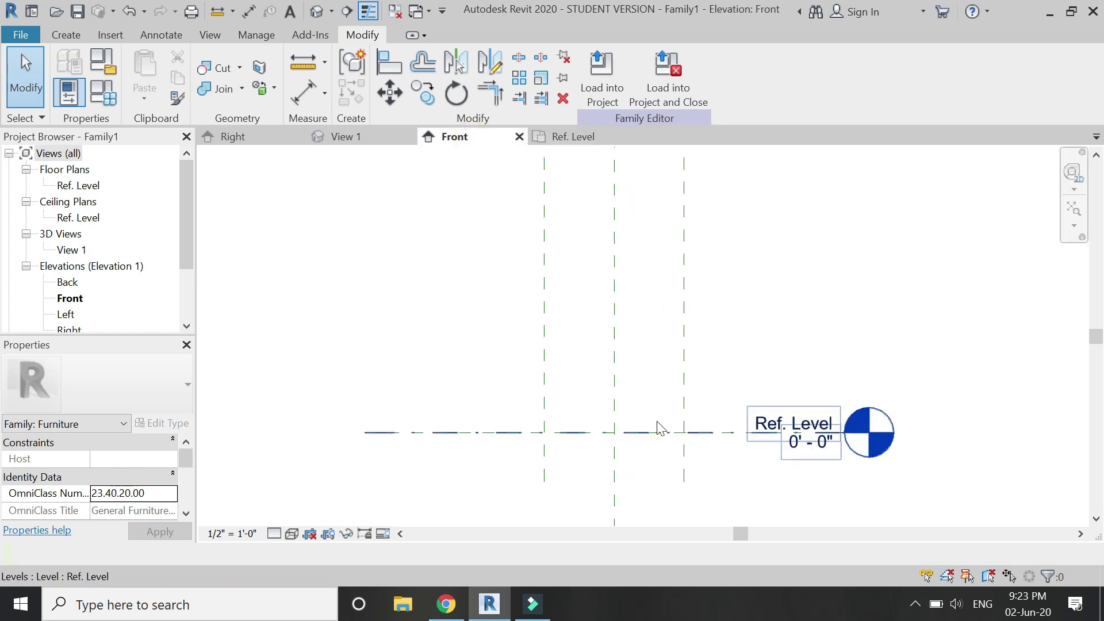
pyautogui.press('r')
pyautogui.press('p')
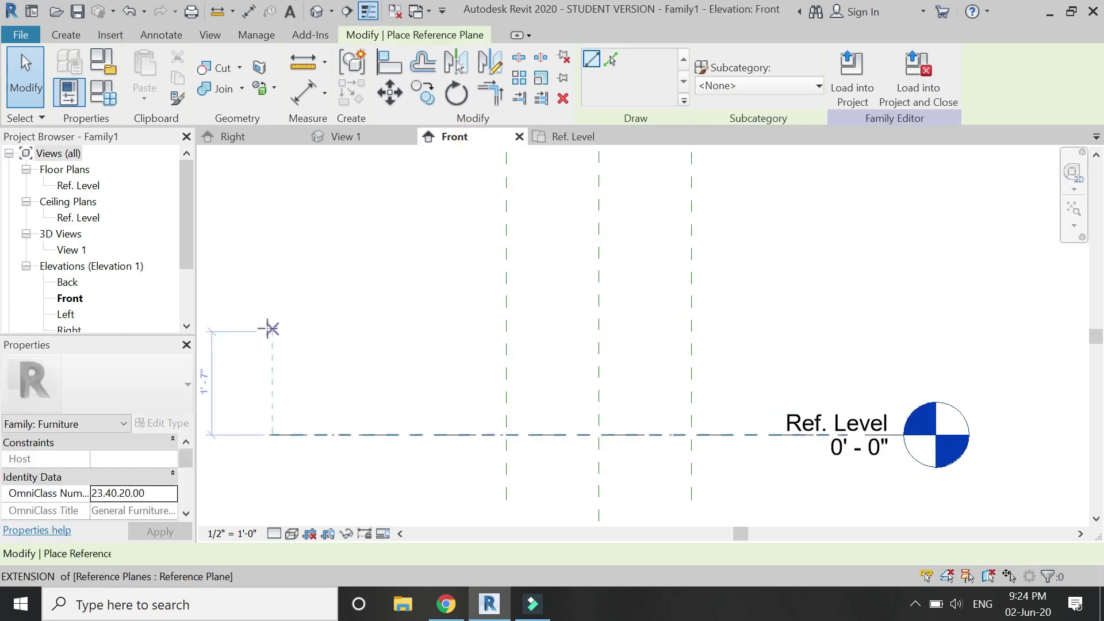
pyautogui.click(271, 313)
pyautogui.click(916, 314)
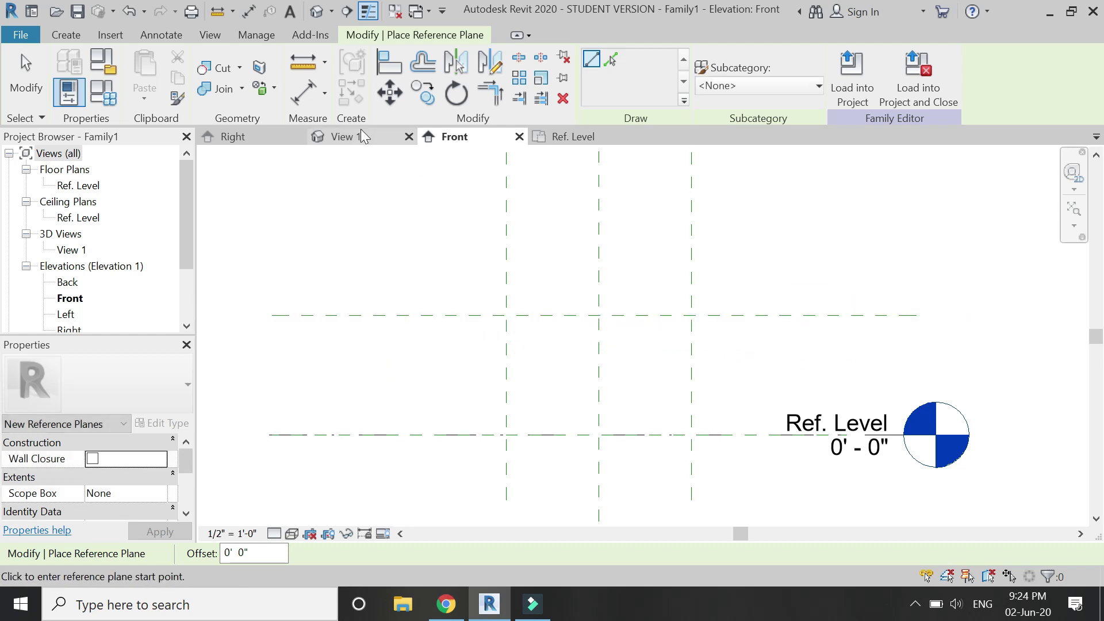
# - Dimension the new plane from Ref. Level, giving 1' - 10"
pyautogui.press('d')
pyautogui.press('i')
pyautogui.click(468, 311)
pyautogui.click(468, 435)
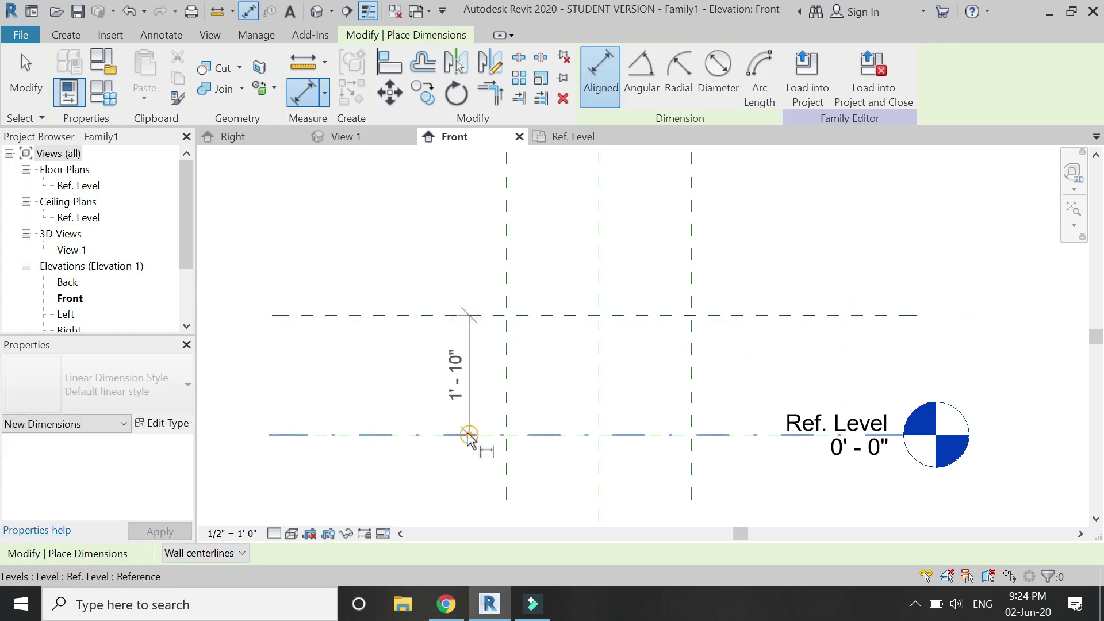
pyautogui.scroll(-1, 468, 438)
pyautogui.click(297, 458)
pyautogui.press('Escape')
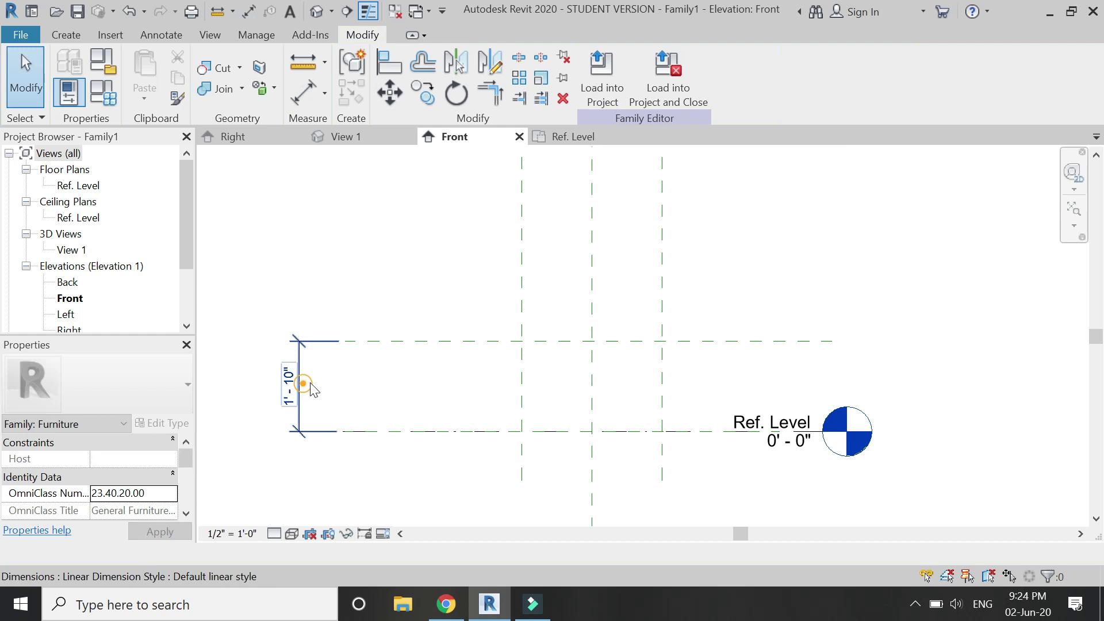
# - Label the 1' - 10" dimension with an instance parameter named height
pyautogui.click(300, 385)
pyautogui.click(765, 76)
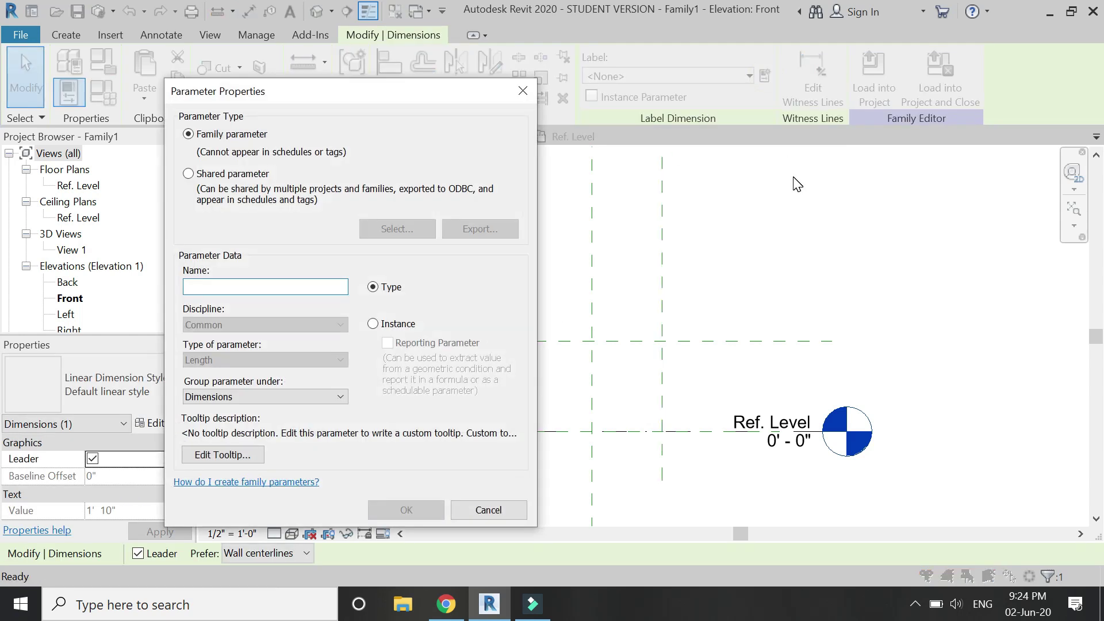
pyautogui.write('height')
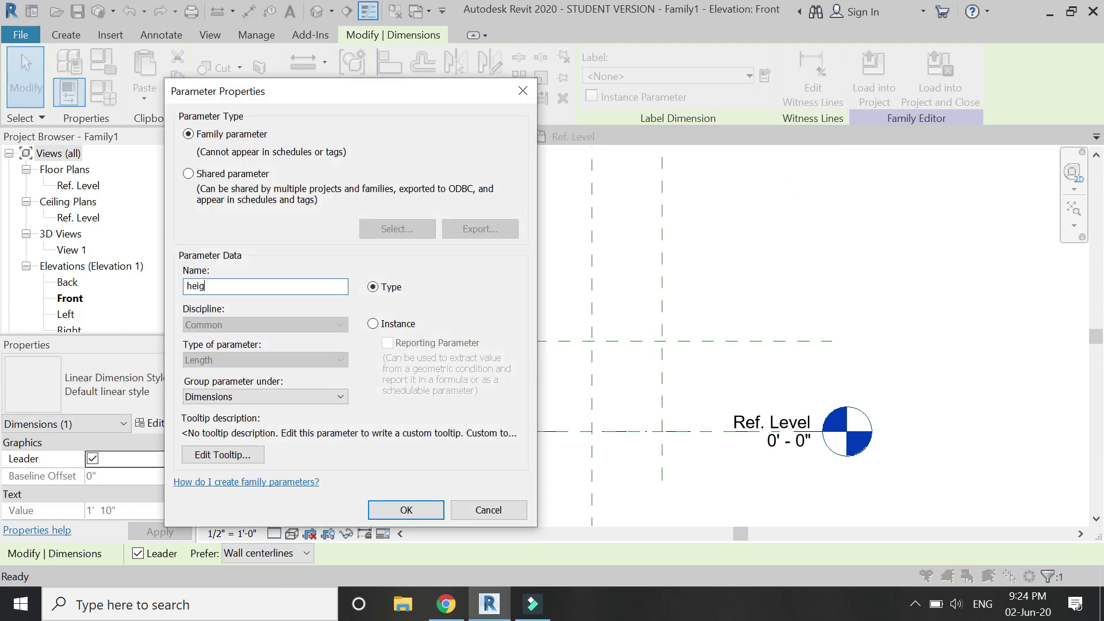
pyautogui.click(374, 323)
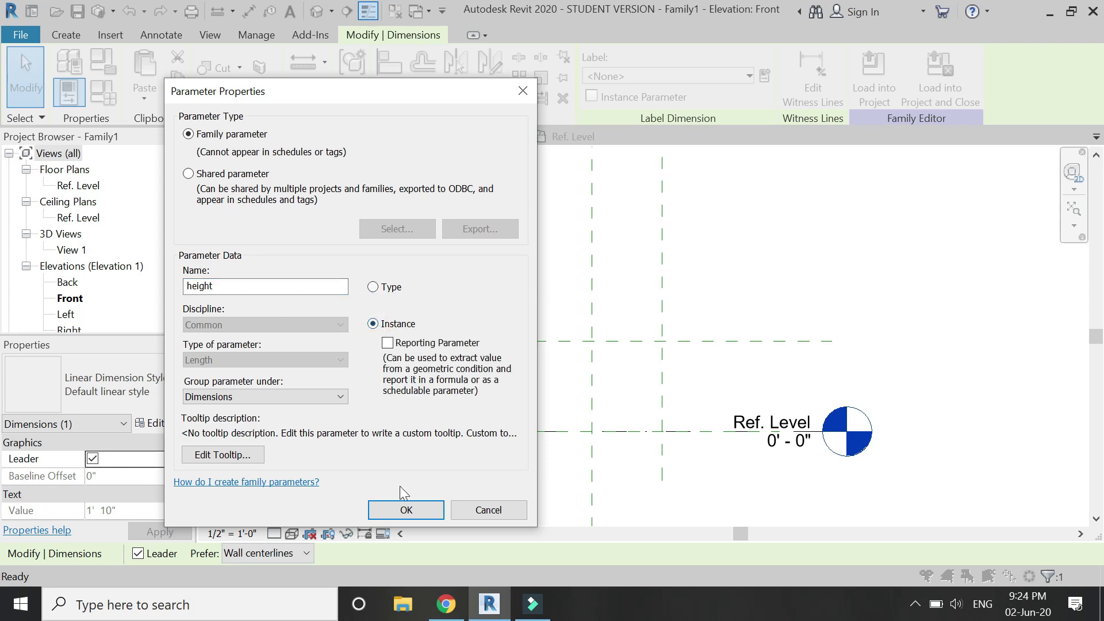
pyautogui.click(416, 512)
pyautogui.press('Escape')
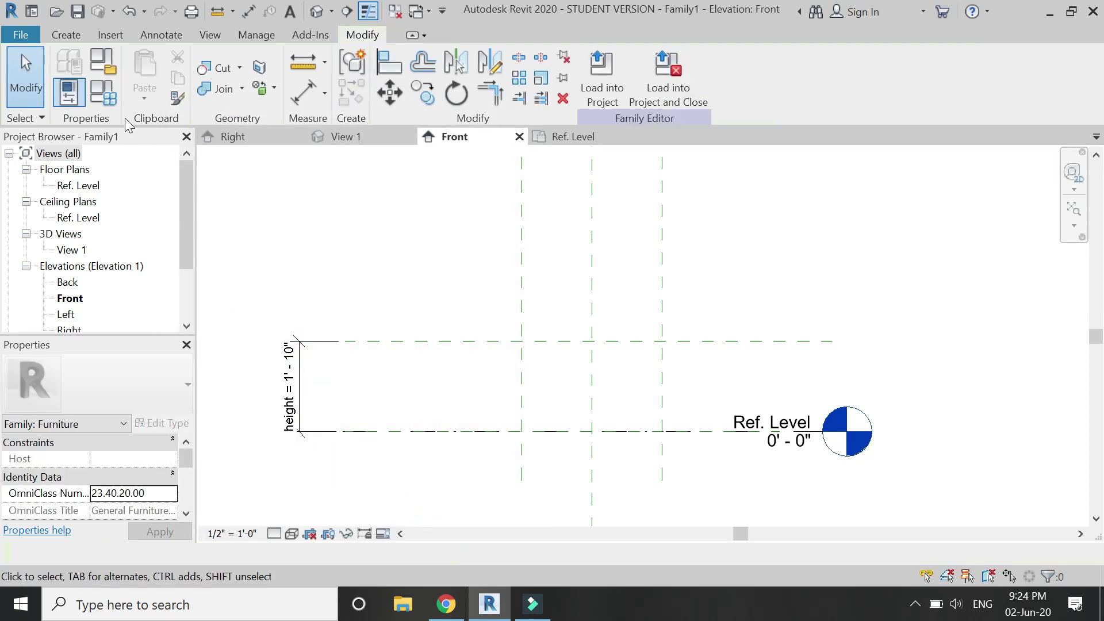
pyautogui.click(104, 92)
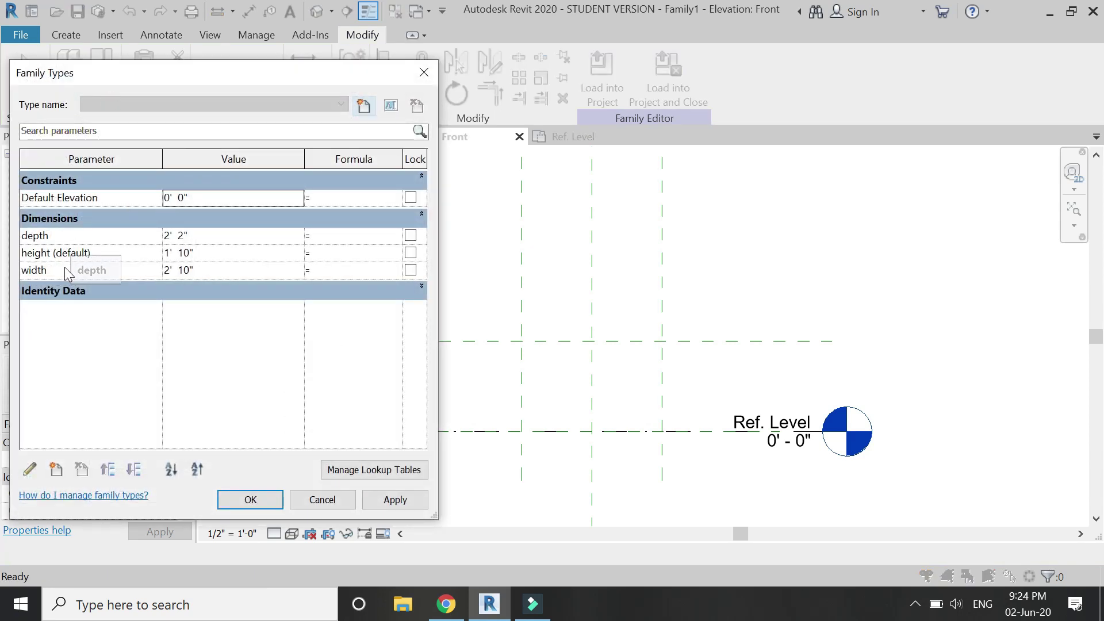
pyautogui.moveTo(64, 270)
pyautogui.mouseDown()
pyautogui.moveTo(39, 275)
pyautogui.moveTo(55, 261)
pyautogui.mouseUp()
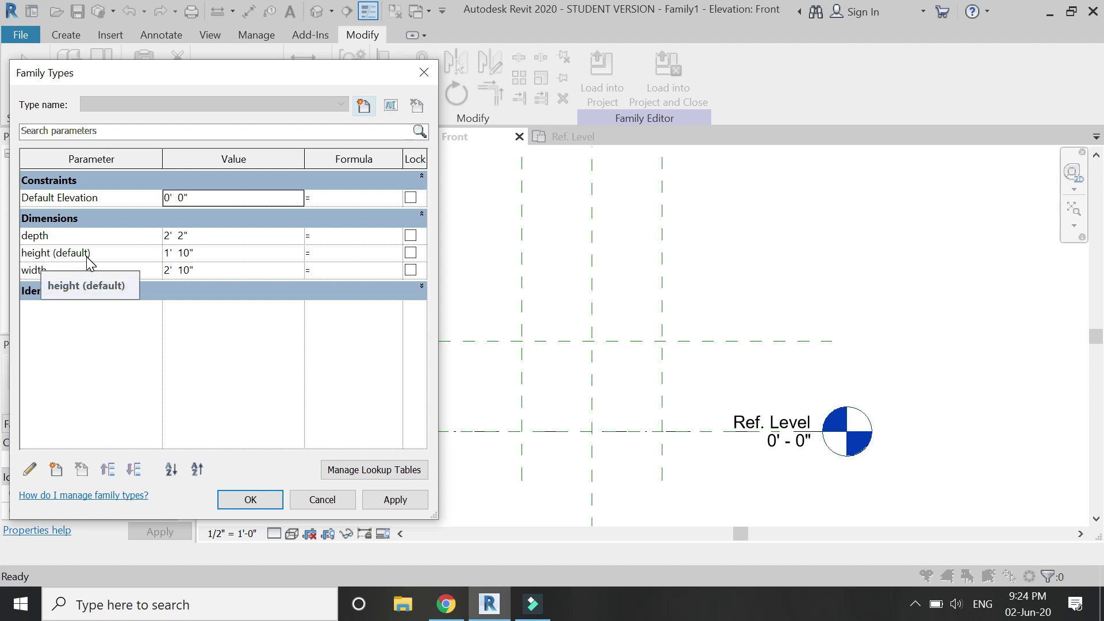
pyautogui.click(261, 499)
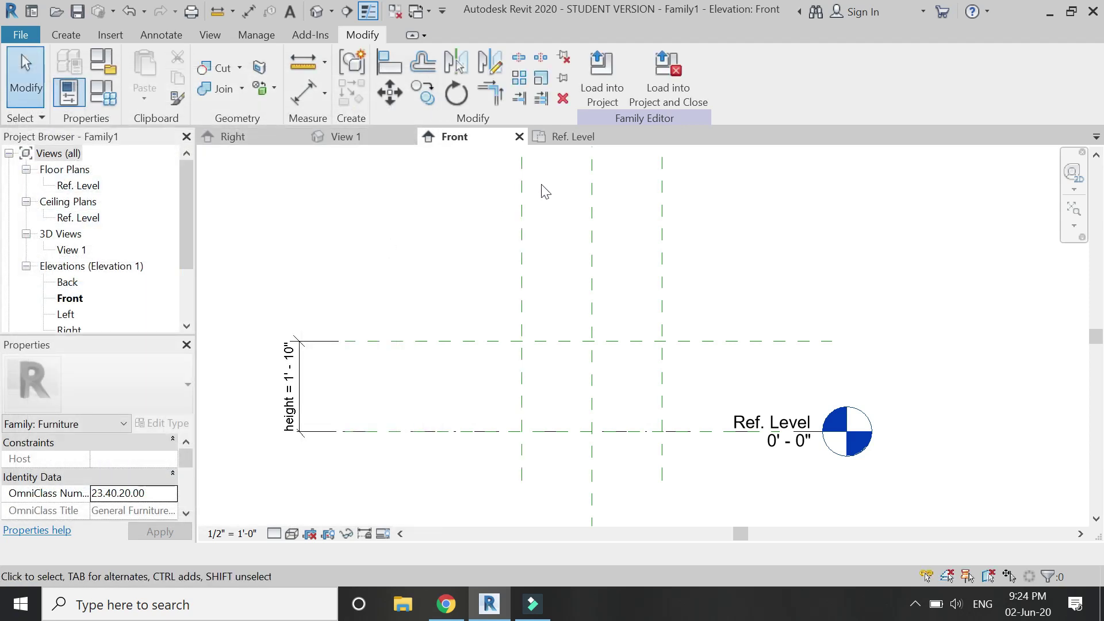
# - In the Ref. Level plan, sketch an extrusion rectangle between the reference planes and lock its edges
pyautogui.click(561, 138)
pyautogui.scroll(1, 611, 381)
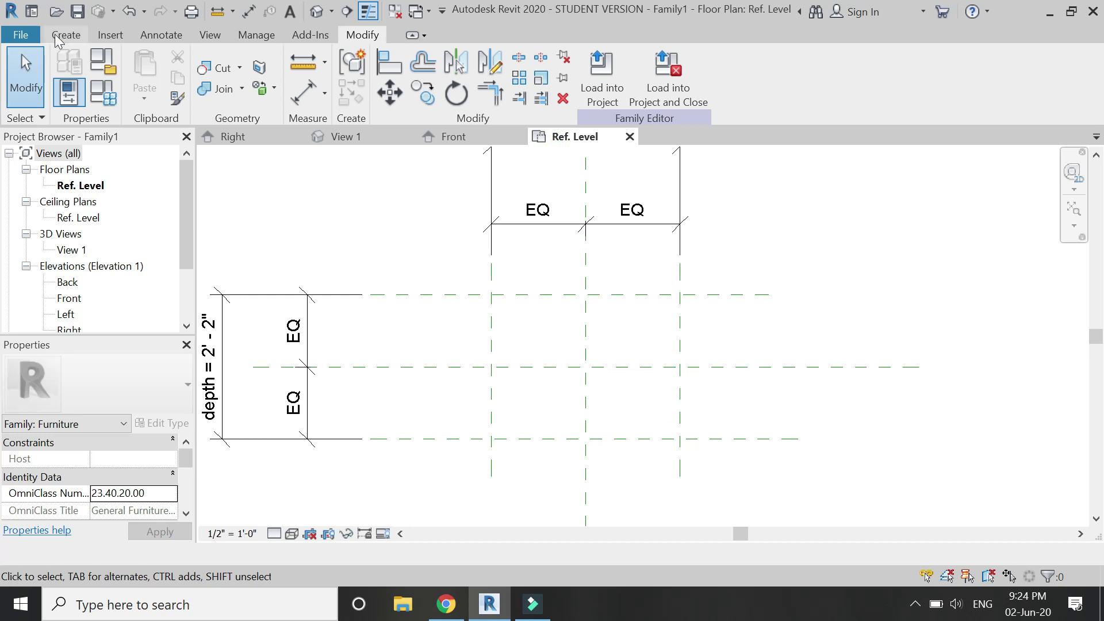
pyautogui.click(65, 34)
pyautogui.click(154, 58)
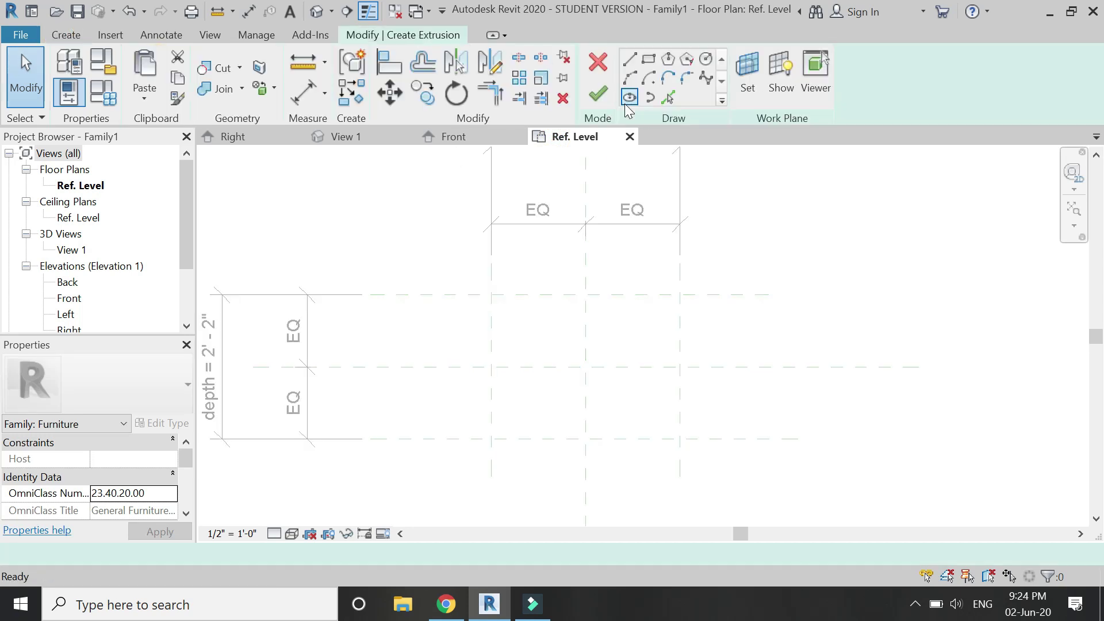
pyautogui.click(648, 58)
pyautogui.click(492, 295)
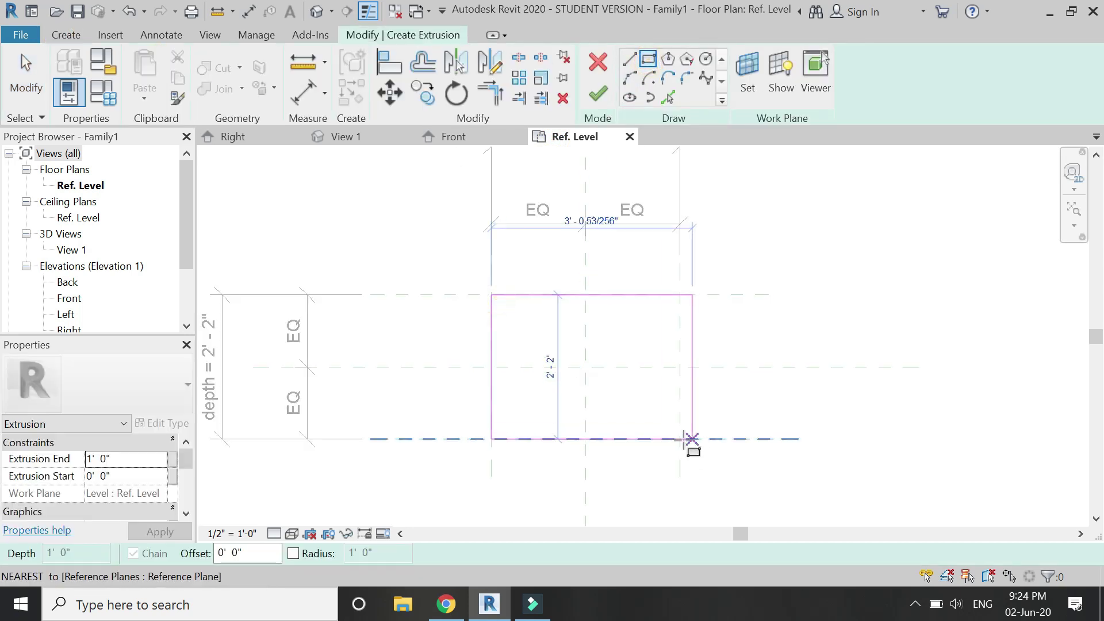
pyautogui.click(680, 439)
pyautogui.click(509, 386)
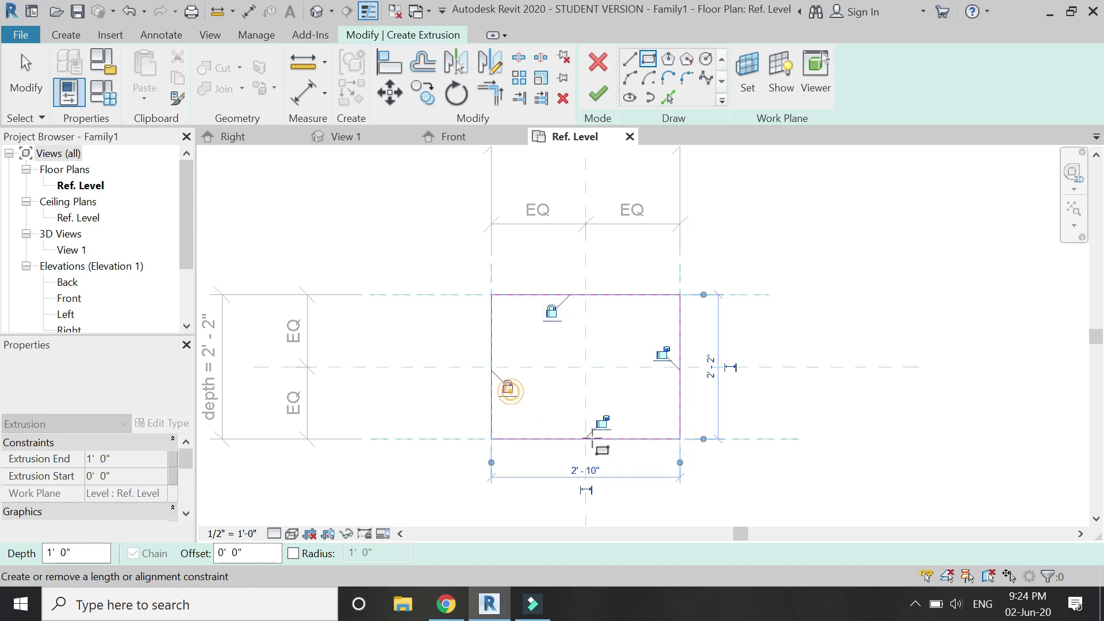
pyautogui.click(601, 421)
pyautogui.click(663, 353)
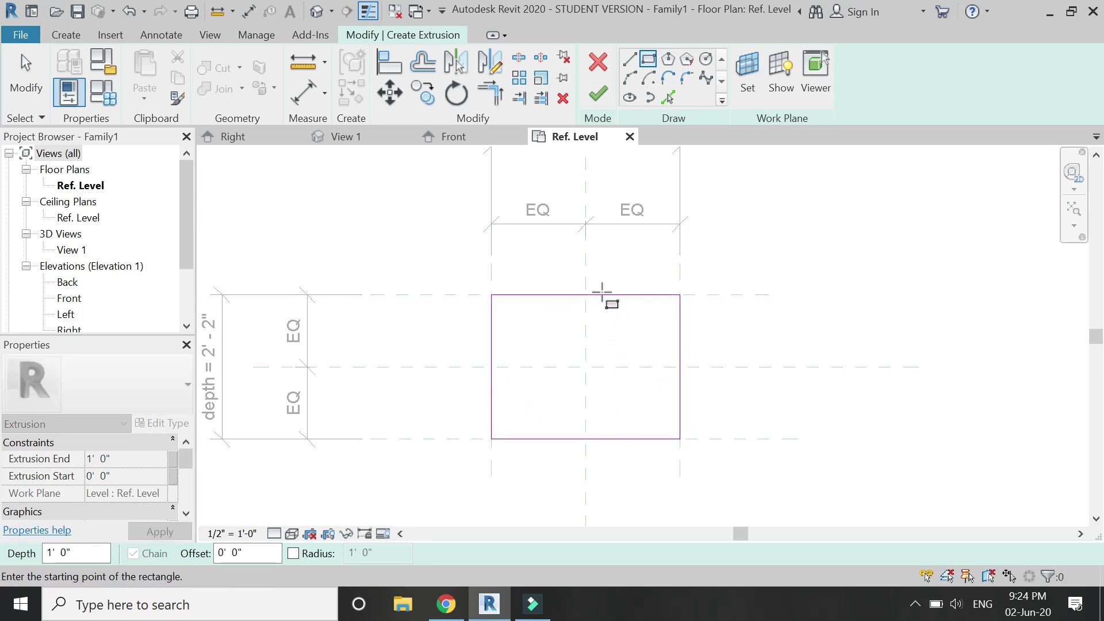
# - Finish the extrusion and stretch its top up to the height plane in Front elevation
pyautogui.click(598, 94)
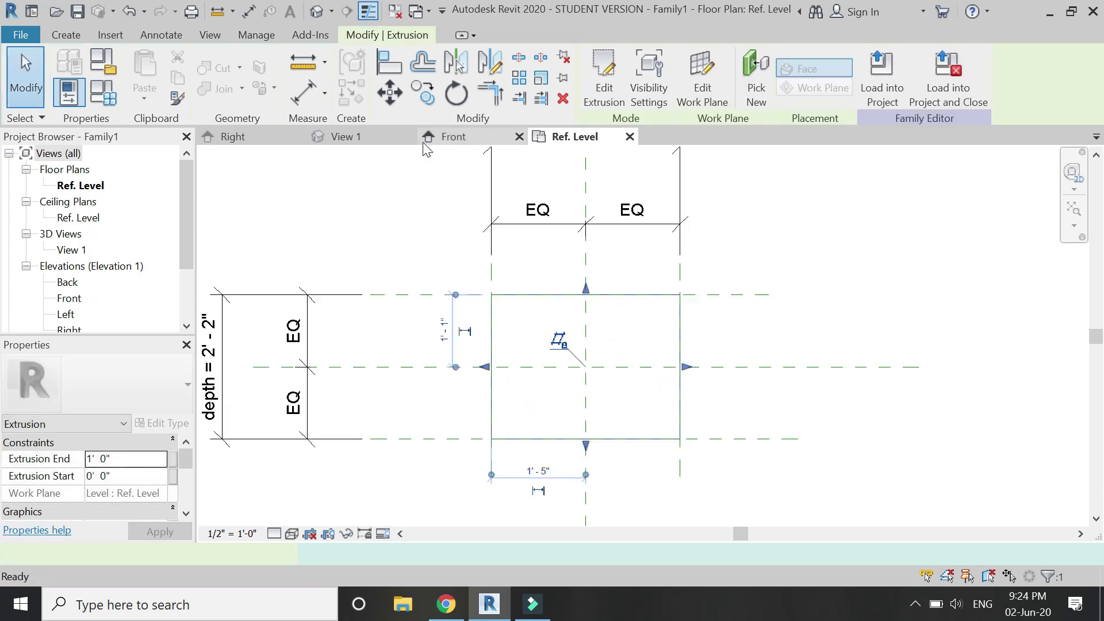
pyautogui.click(452, 136)
pyautogui.moveTo(590, 373); pyautogui.dragTo(585, 318)
# - Deselect the extrusion and display the rec box family in the default 3D view
pyautogui.scroll(-2, 631, 300)
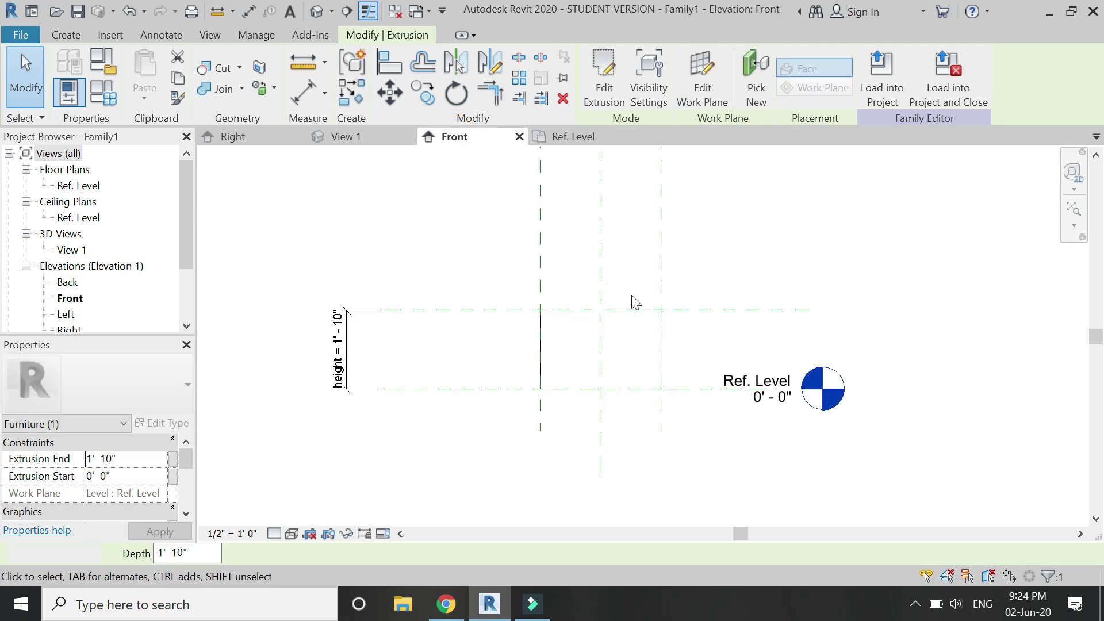
pyautogui.click(550, 261)
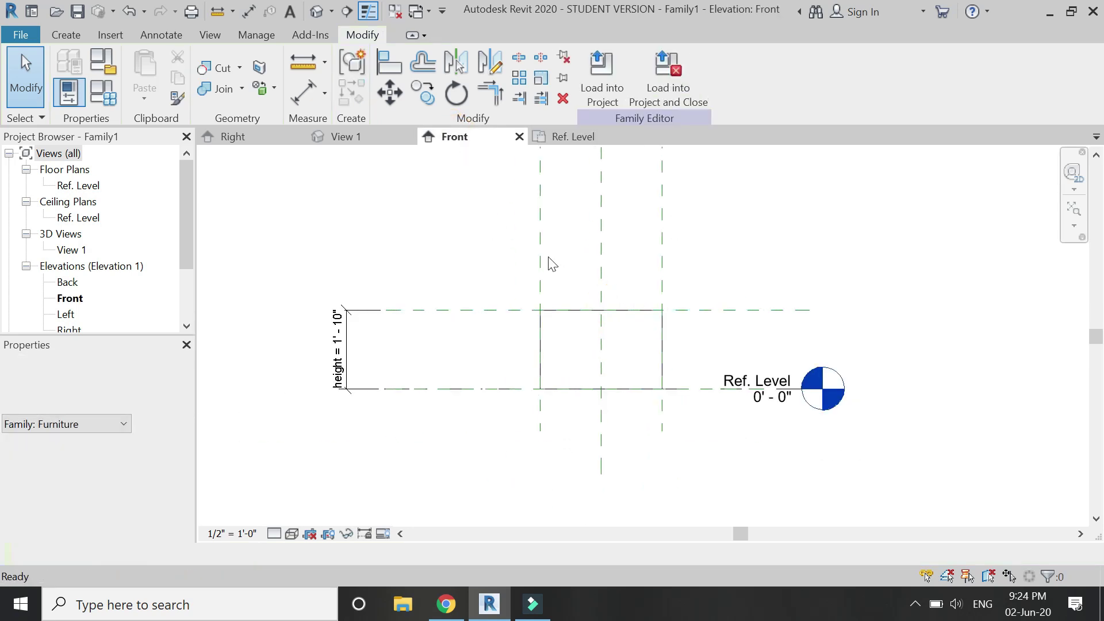
pyautogui.click(318, 13)
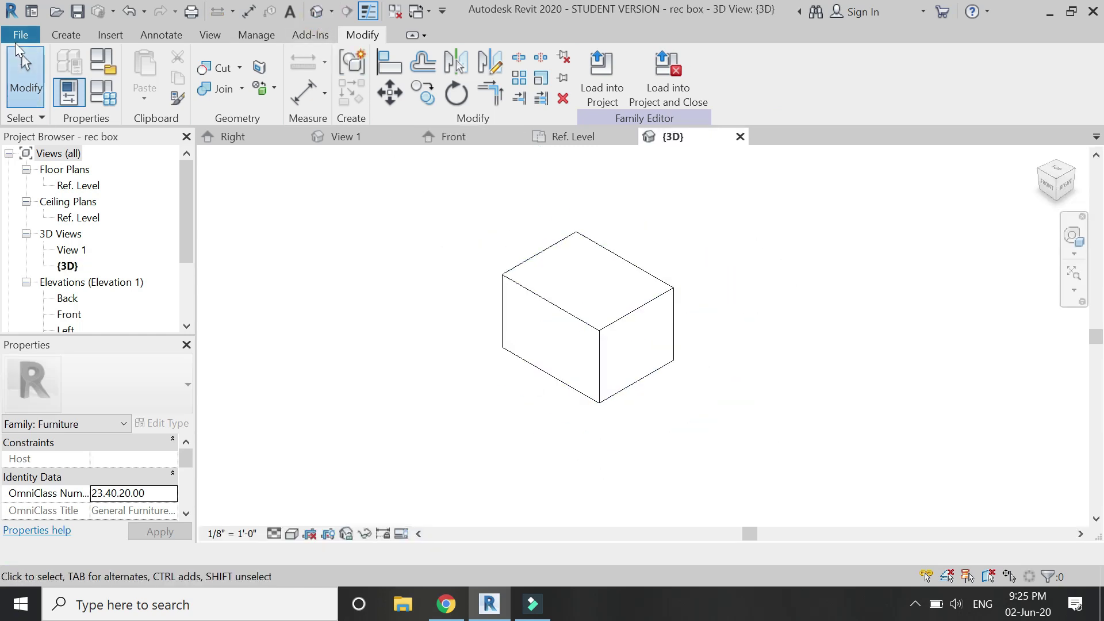
pyautogui.click(17, 38)
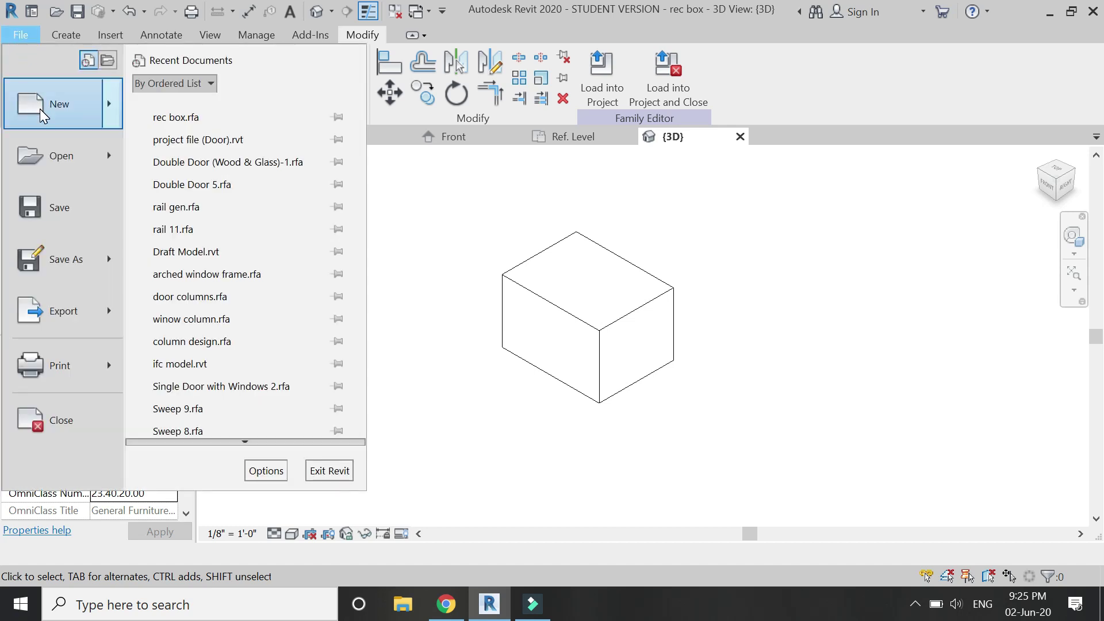
# - Create a new project from the Architectural Template, then load rec box into it from View 1
pyautogui.moveTo(40, 108)
pyautogui.click(190, 108)
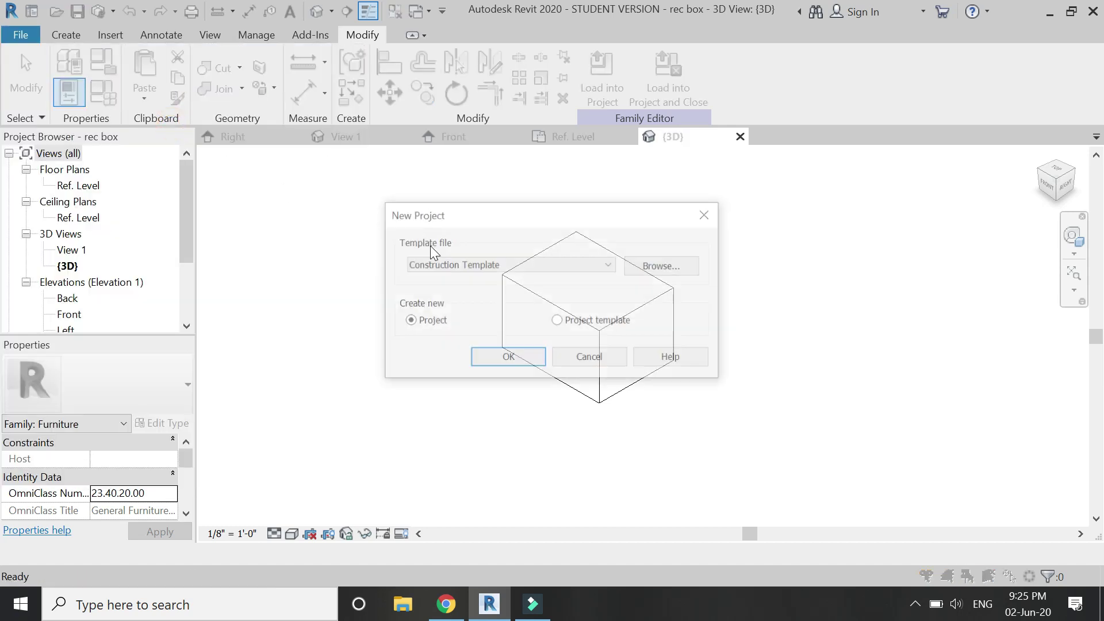
pyautogui.click(471, 264)
pyautogui.click(437, 303)
pyautogui.click(507, 353)
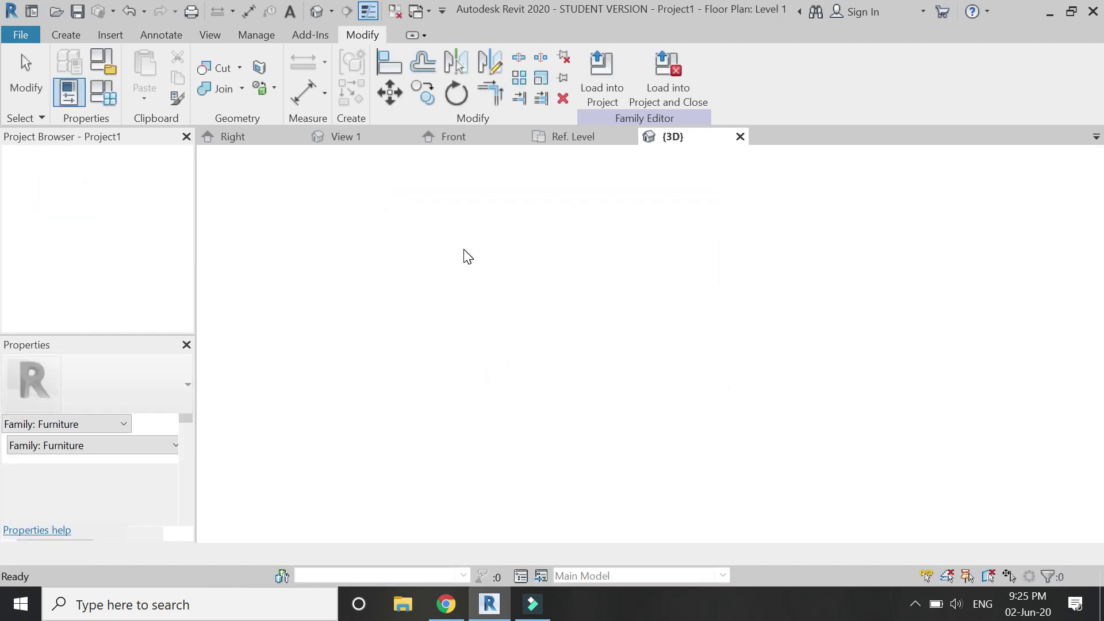
pyautogui.click(374, 139)
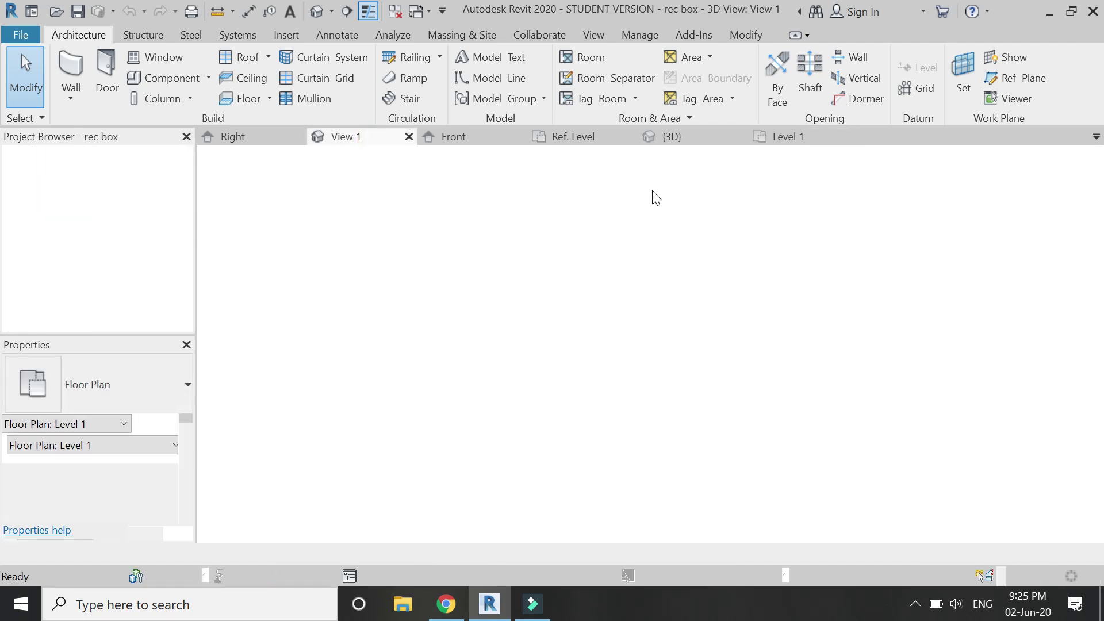
pyautogui.click(662, 90)
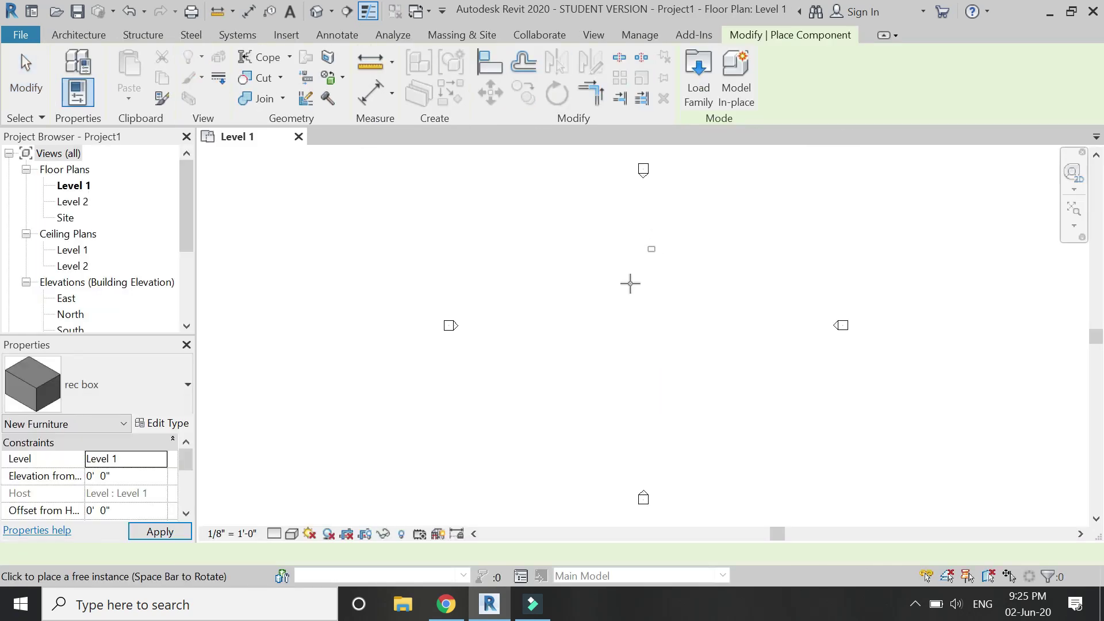
# - Place rec box instances side by side on Level 1 and view them in default 3D
pyautogui.click(561, 326)
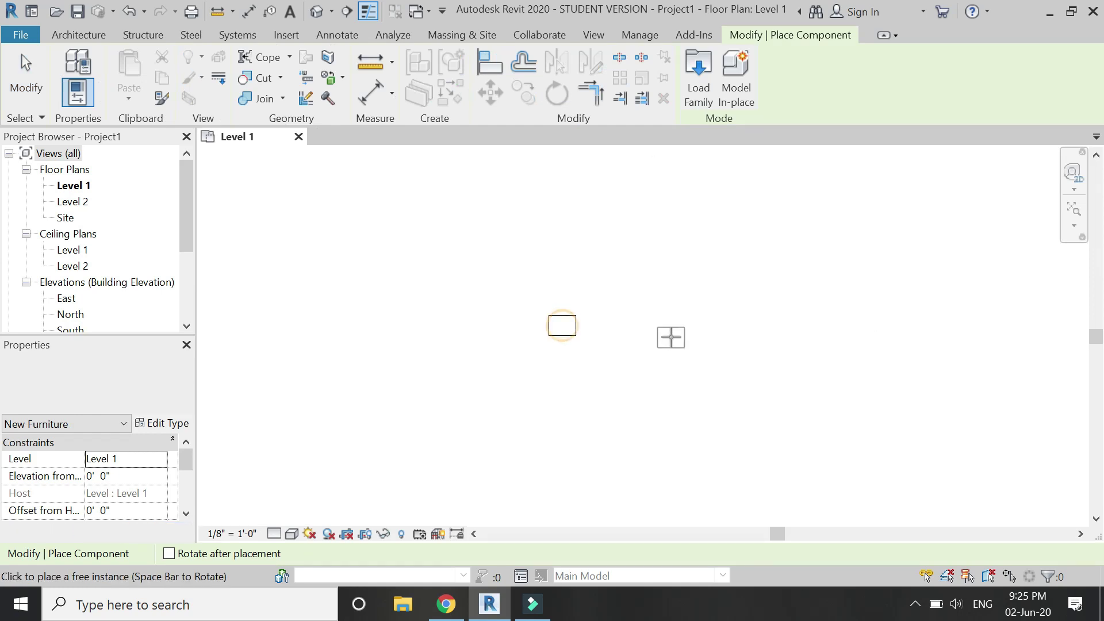
pyautogui.click(614, 325)
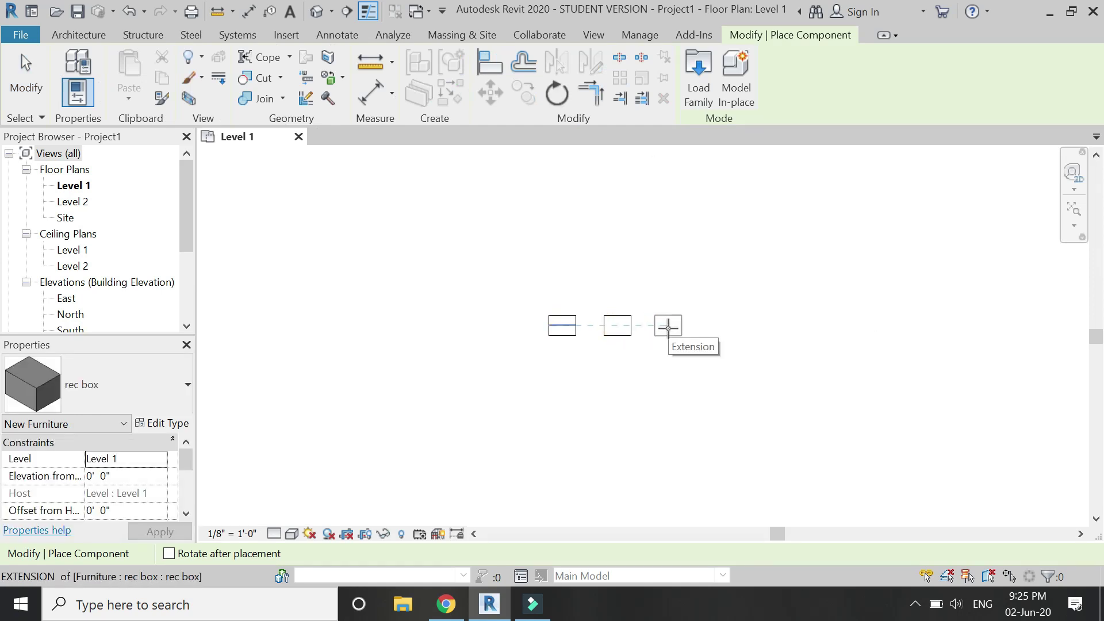
pyautogui.press('Escape')
pyautogui.press('Escape')
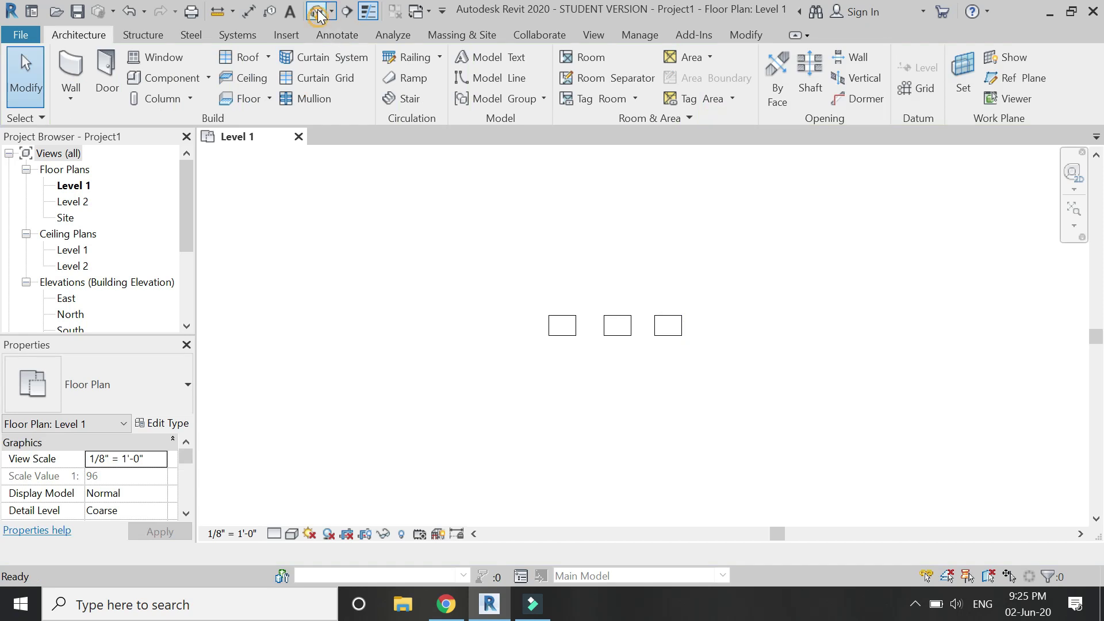
pyautogui.click(317, 11)
# - Zoom in on the three boxes and open the first box's rec box Type Properties
pyautogui.scroll(5, 595, 339)
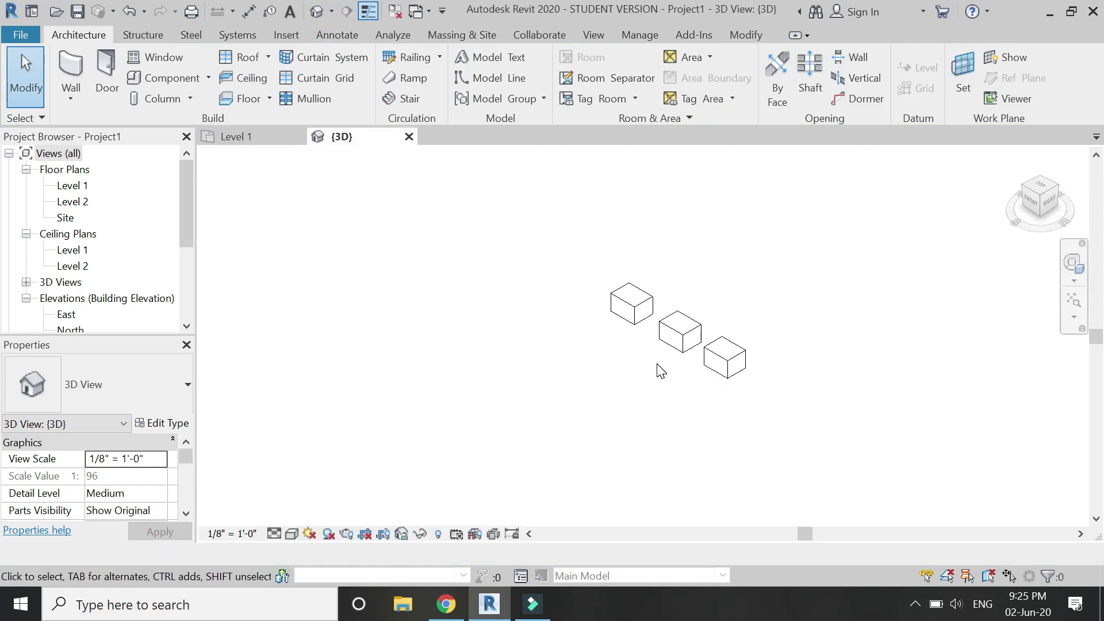
pyautogui.scroll(2, 619, 340)
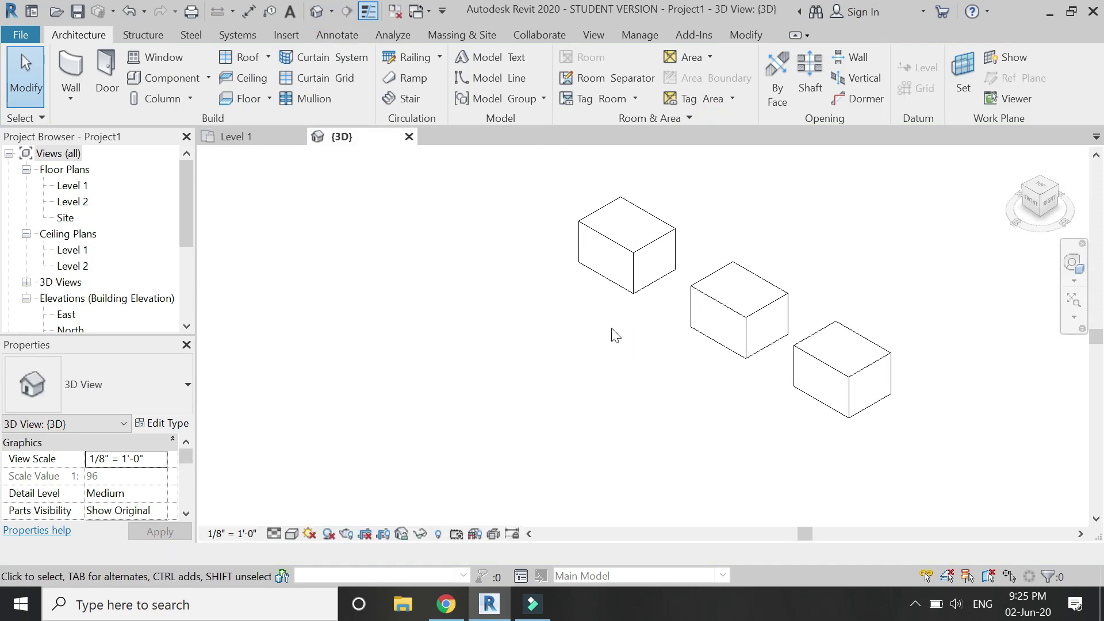
pyautogui.click(618, 239)
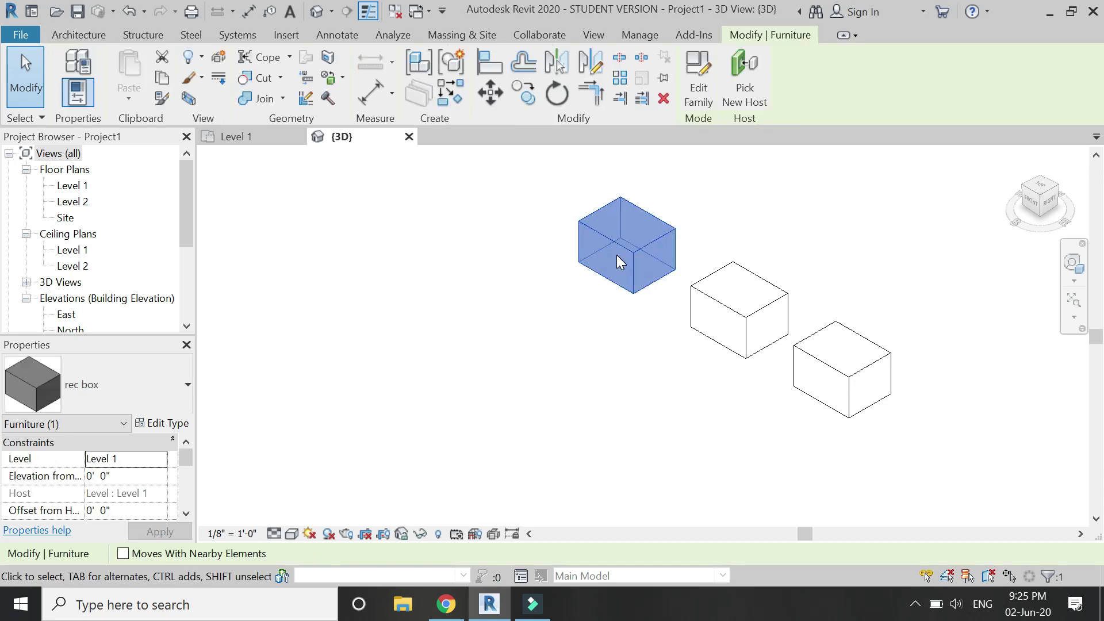
pyautogui.click(183, 425)
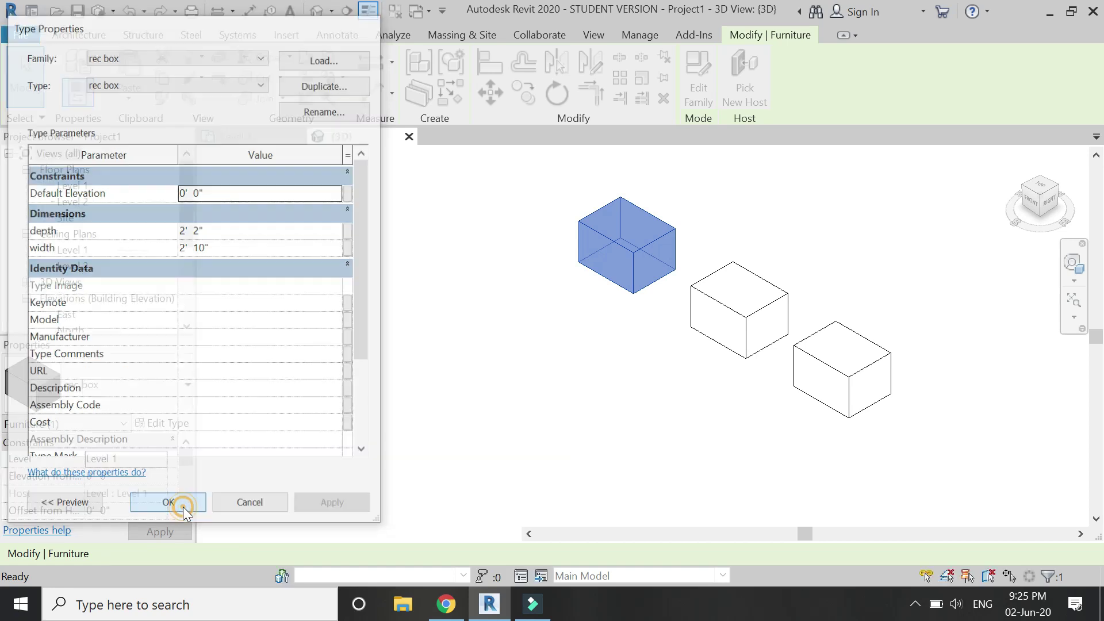
pyautogui.click(183, 506)
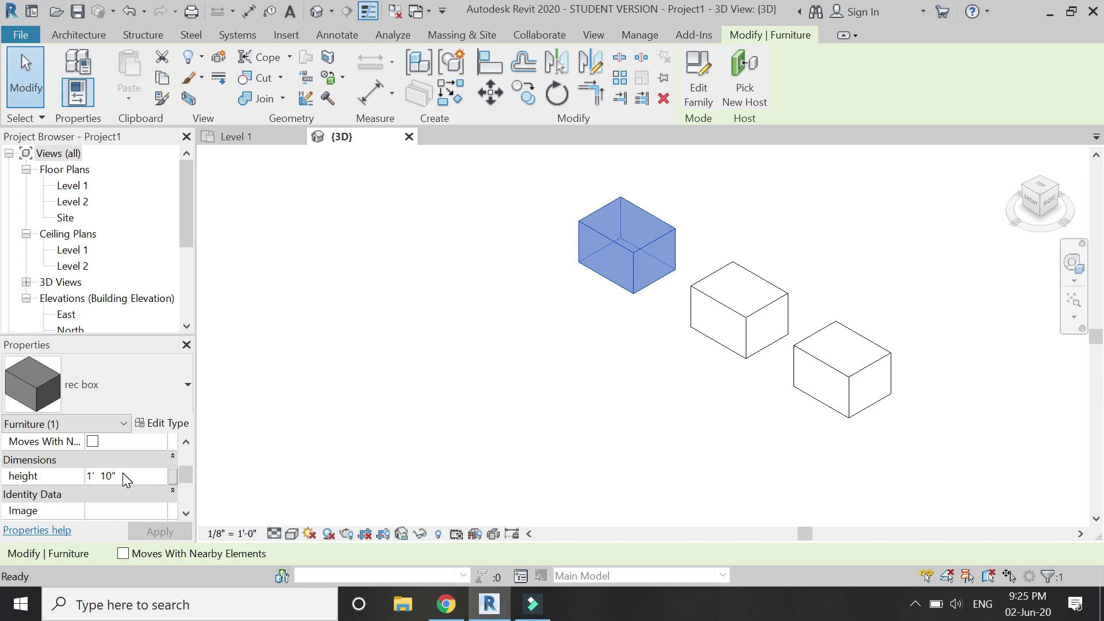
pyautogui.click(154, 424)
# - Change the rec box type to depth 3' 0" and width 1' 0", applying both
pyautogui.click(221, 234)
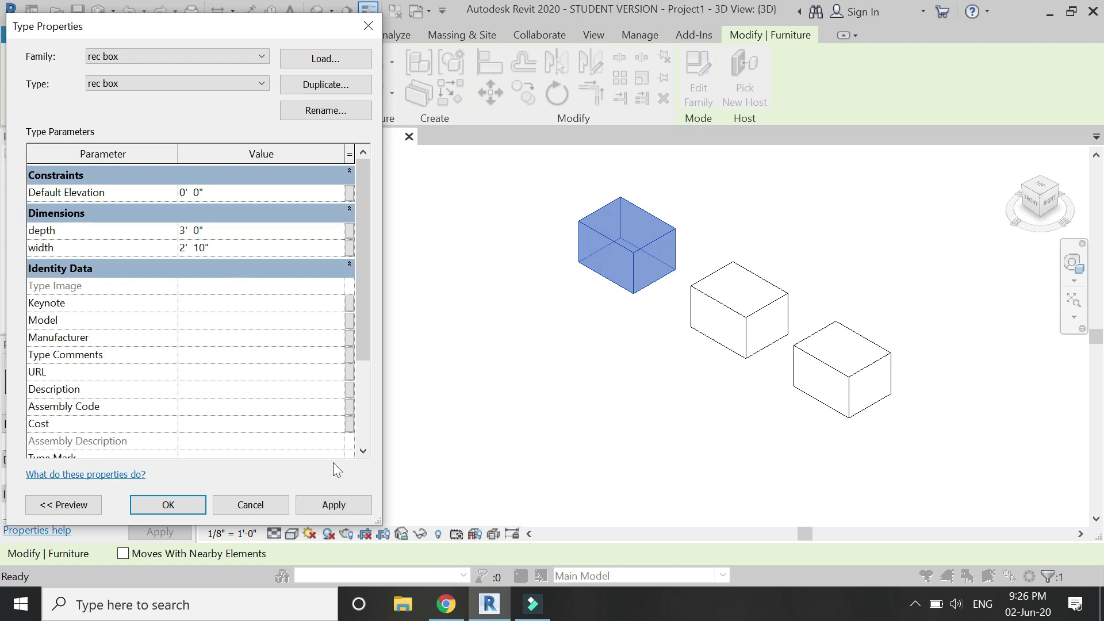
pyautogui.click(341, 500)
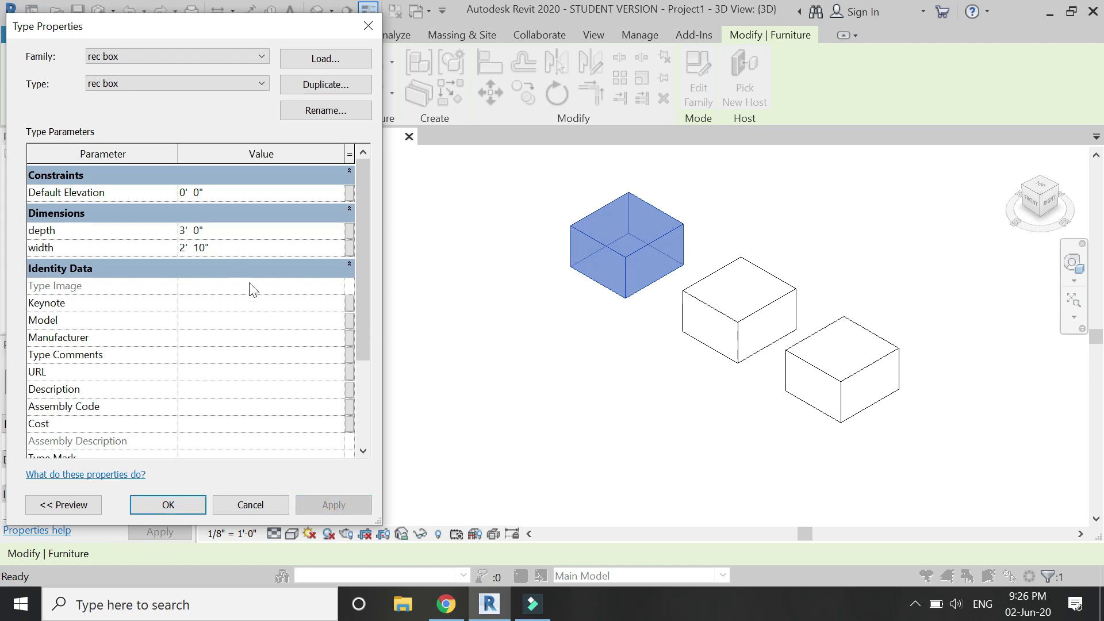
pyautogui.write('1')
pyautogui.press('Return')
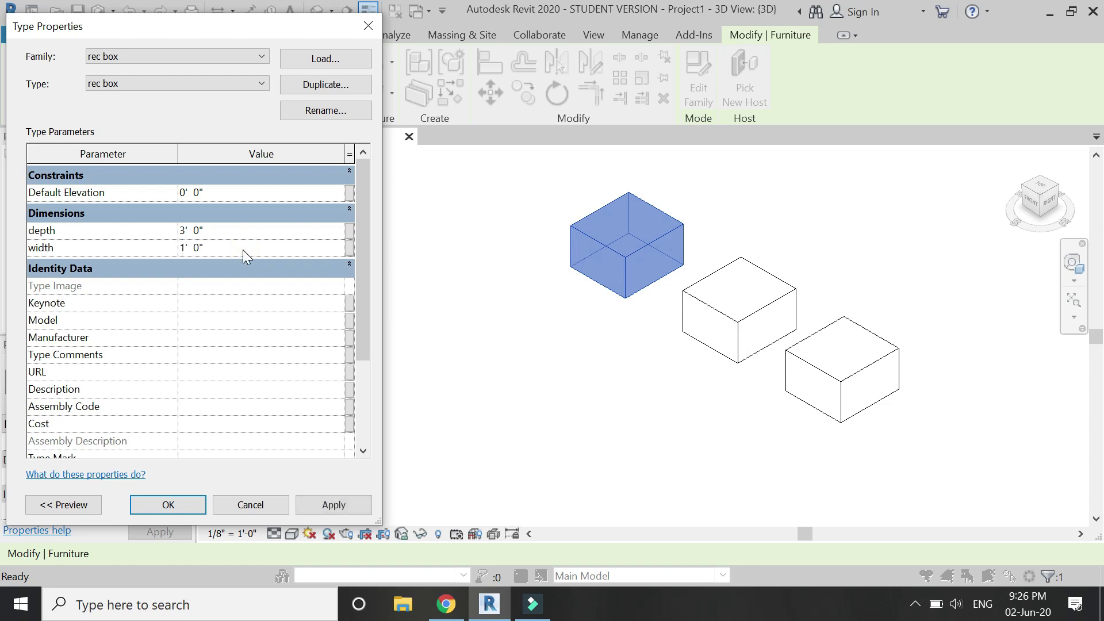
pyautogui.click(317, 499)
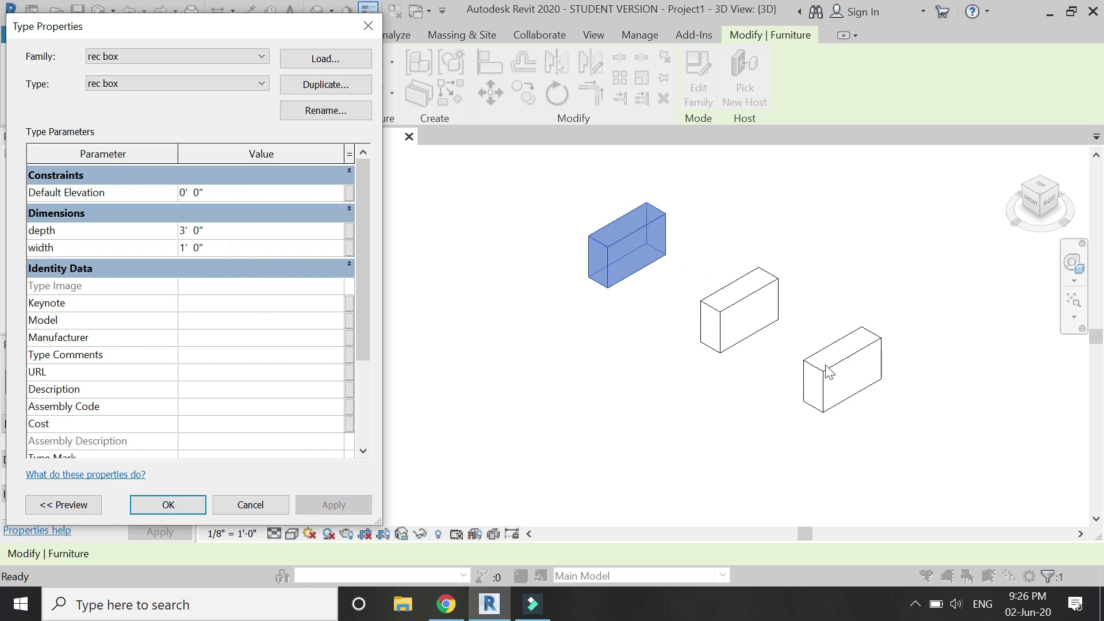
pyautogui.click(168, 505)
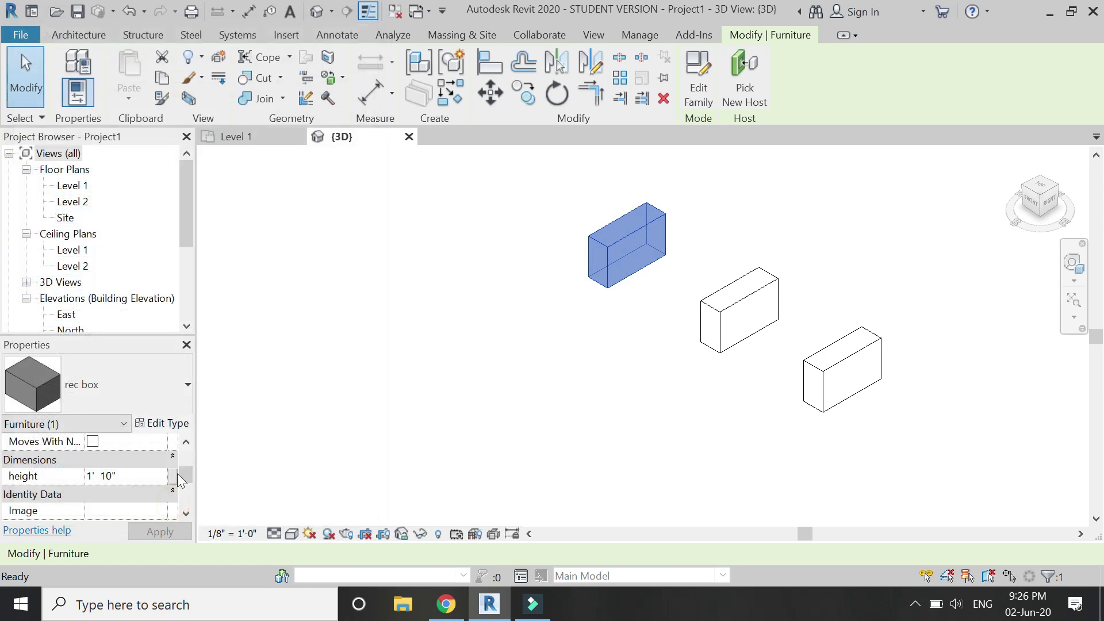
# - Set the first box's instance height to 10', correcting an initial 2' entry
pyautogui.click(132, 475)
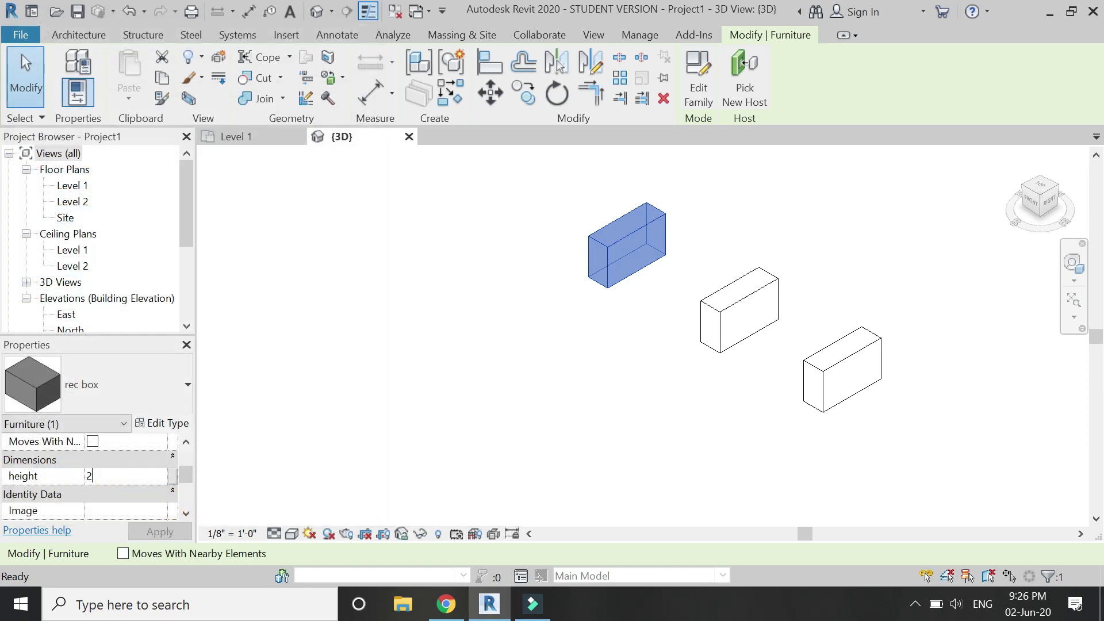
pyautogui.write('2')
pyautogui.click(160, 532)
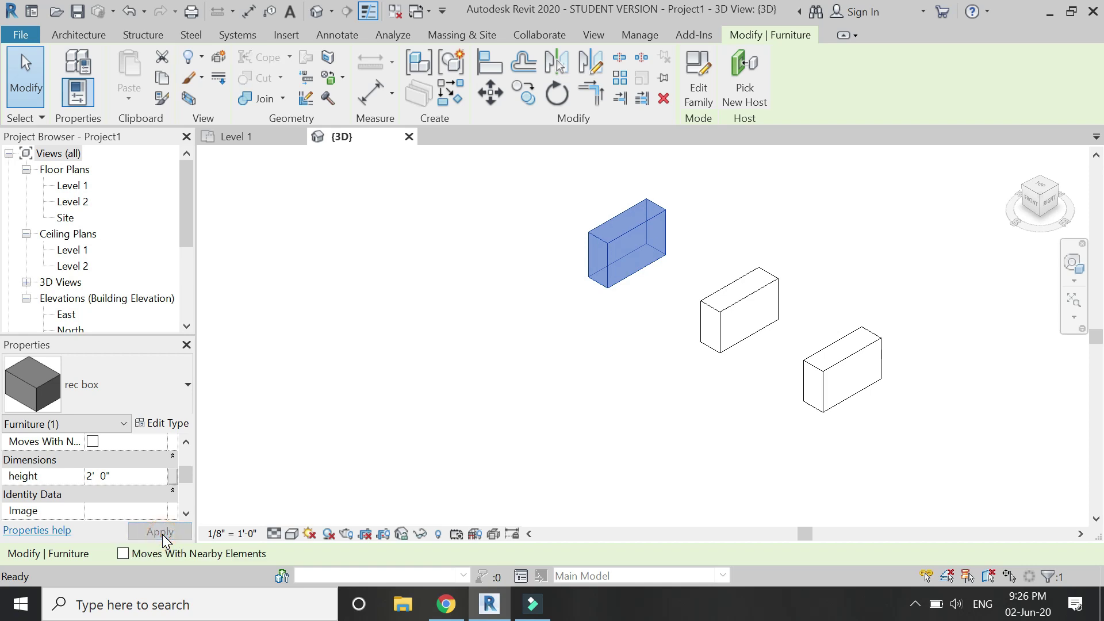
pyautogui.click(129, 476)
pyautogui.write('10')
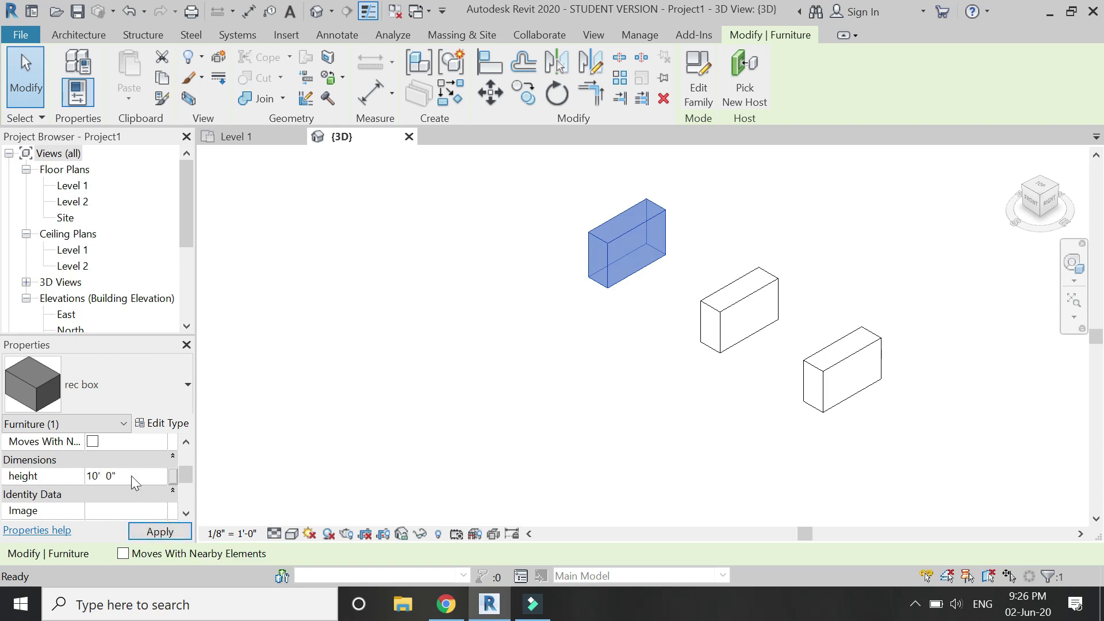
pyautogui.click(156, 531)
pyautogui.scroll(-1, 580, 424)
pyautogui.scroll(-1, 598, 397)
pyautogui.scroll(1, 525, 321)
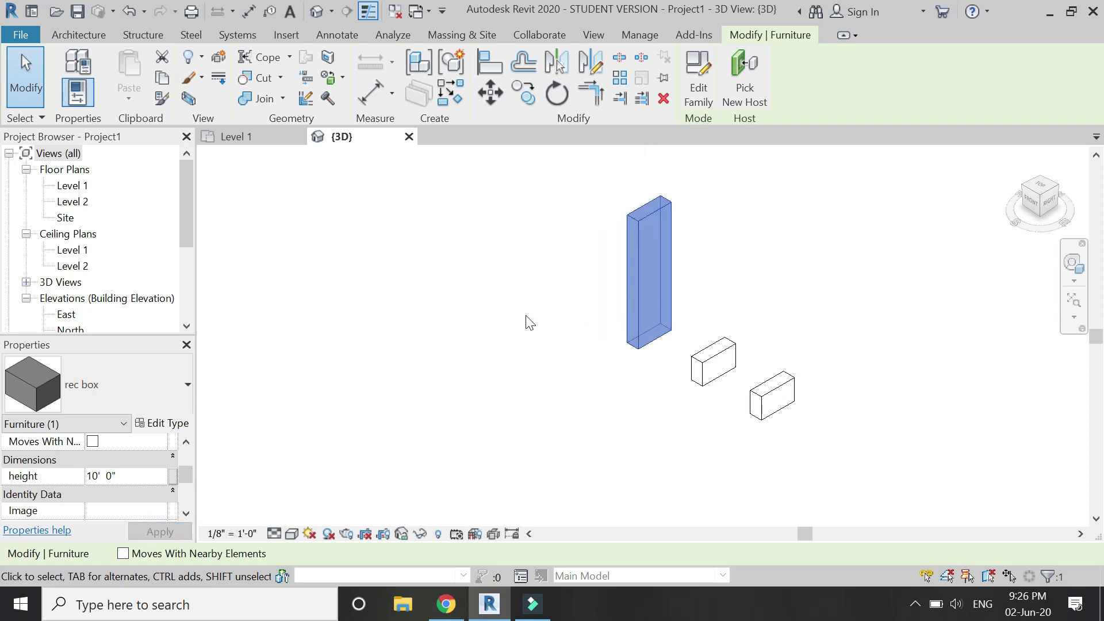
# - Give the middle box an instance height of 3'
pyautogui.click(746, 364)
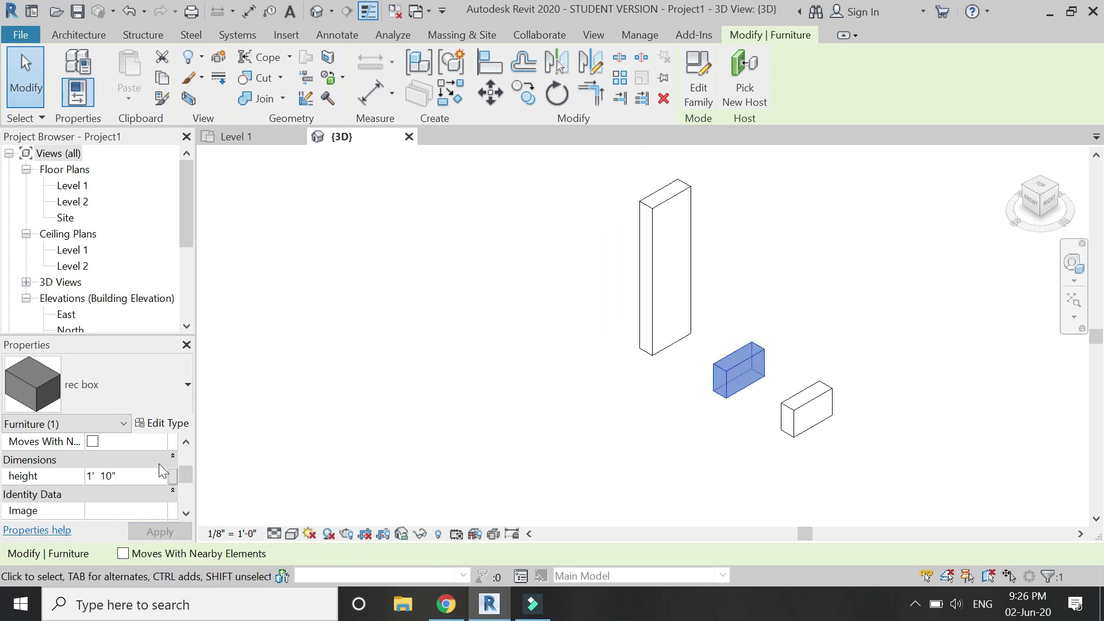
pyautogui.write('3')
pyautogui.press('Return')
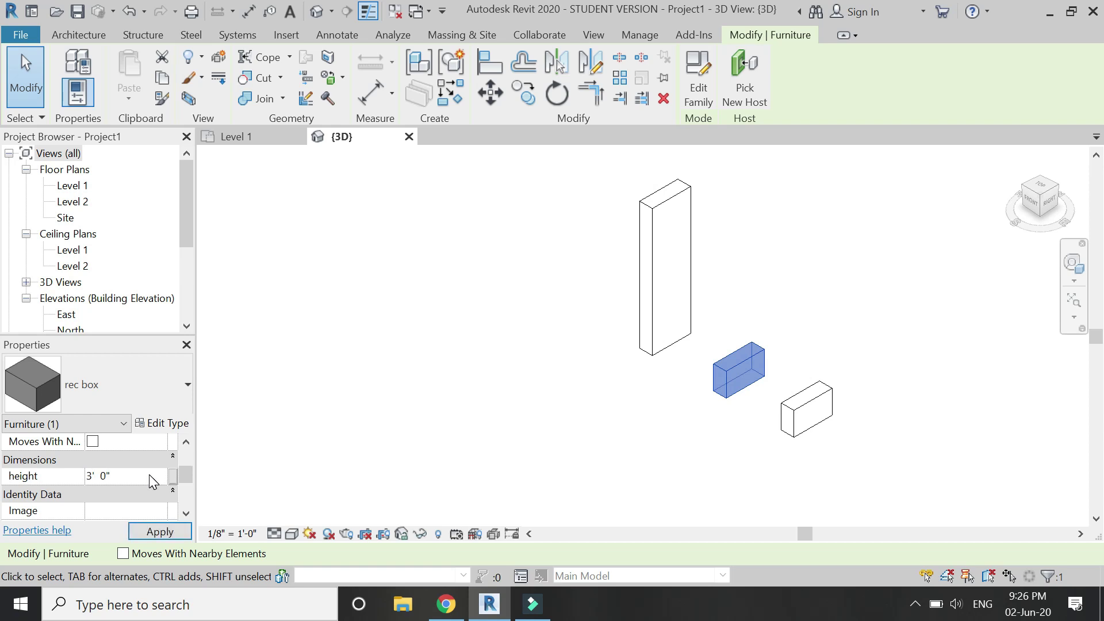
pyautogui.click(155, 530)
# - Give the right box an instance height of 6', then deselect it
pyautogui.click(802, 405)
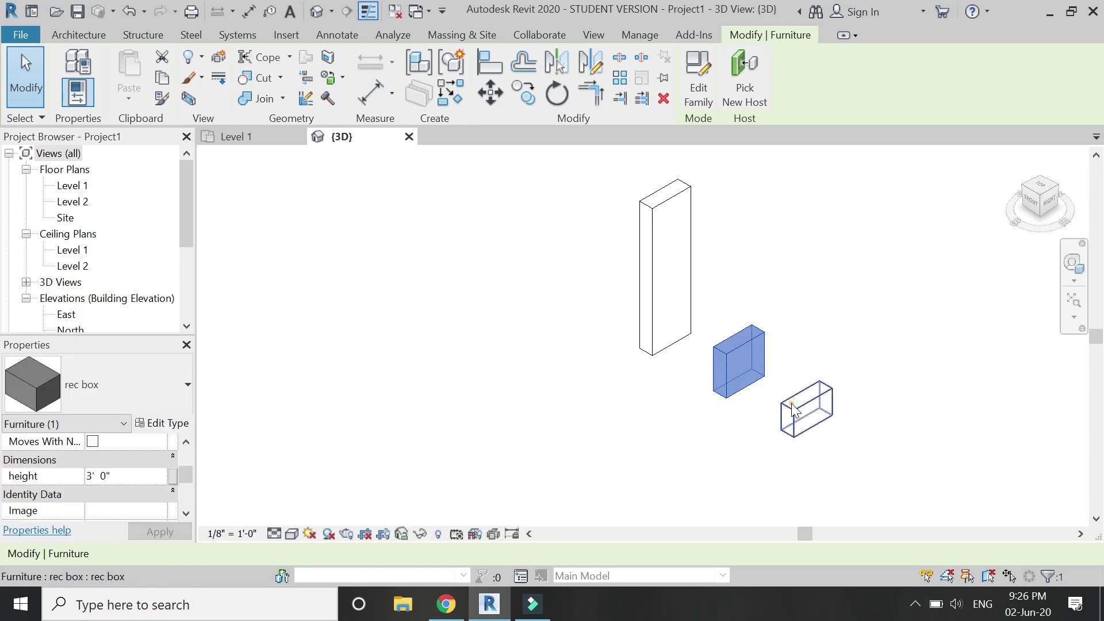
pyautogui.click(144, 476)
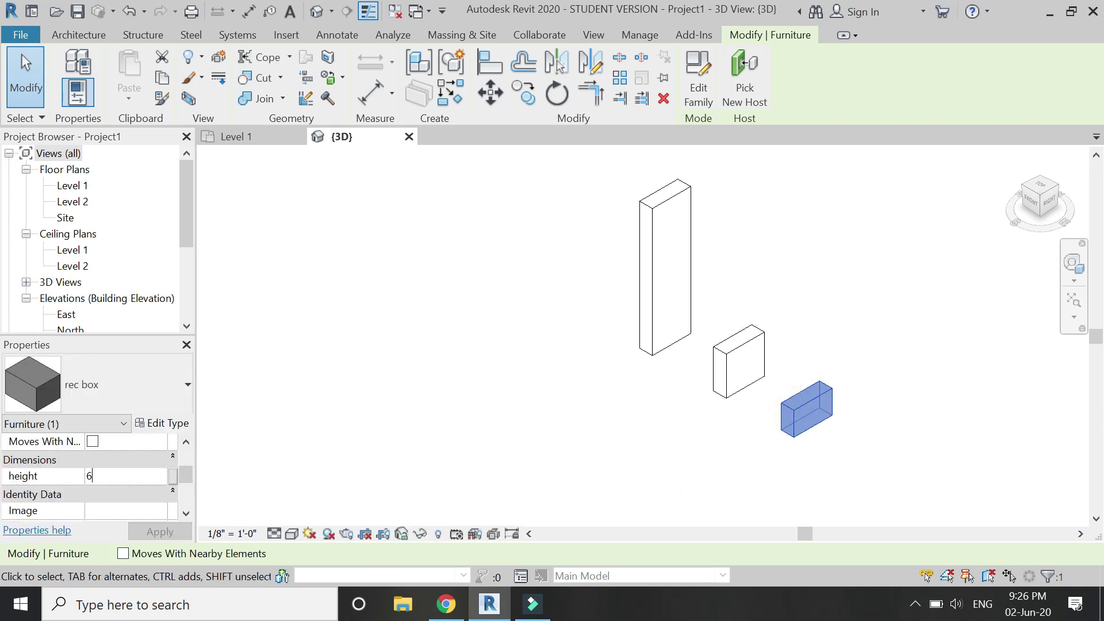
pyautogui.press('Return')
pyautogui.click(154, 529)
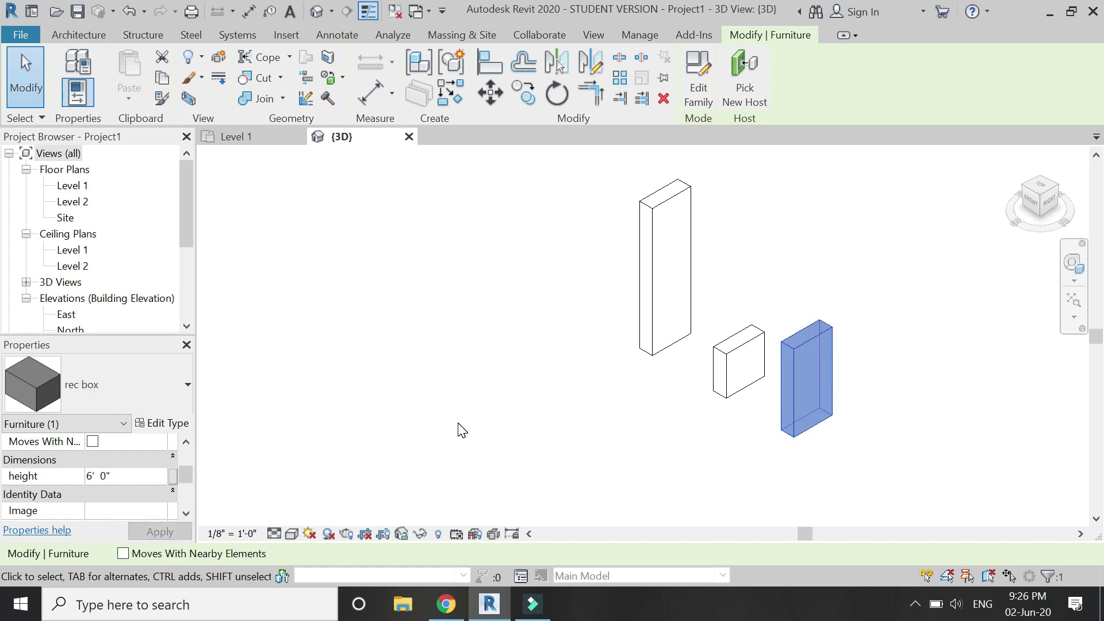
pyautogui.click(551, 385)
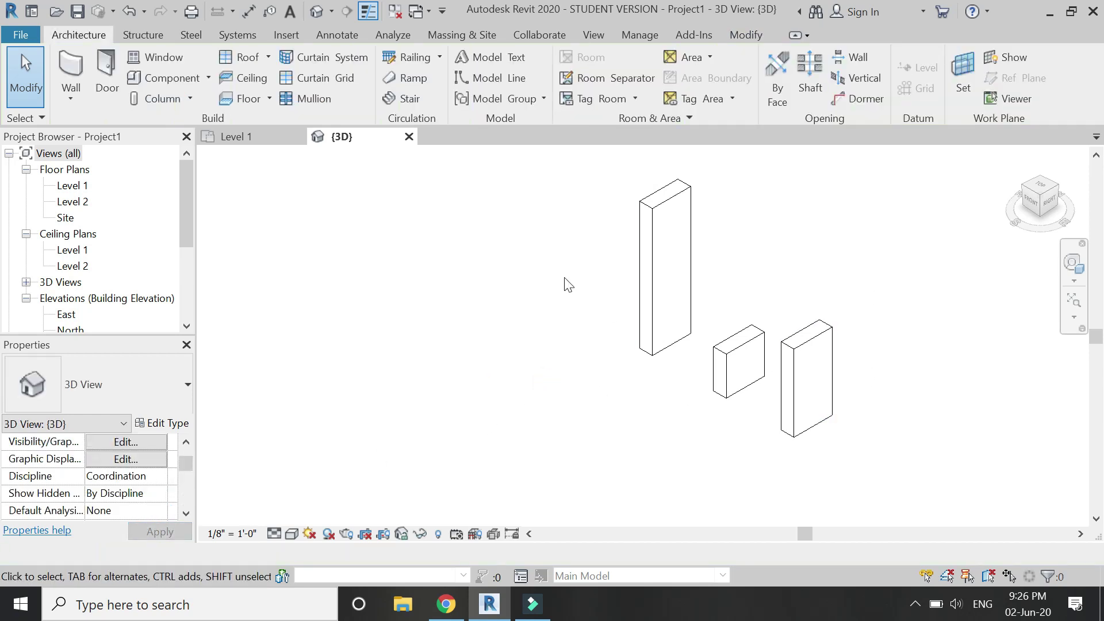
# - From the tall box's type properties, set the rec box width to 2' 0" for all boxes
pyautogui.click(665, 264)
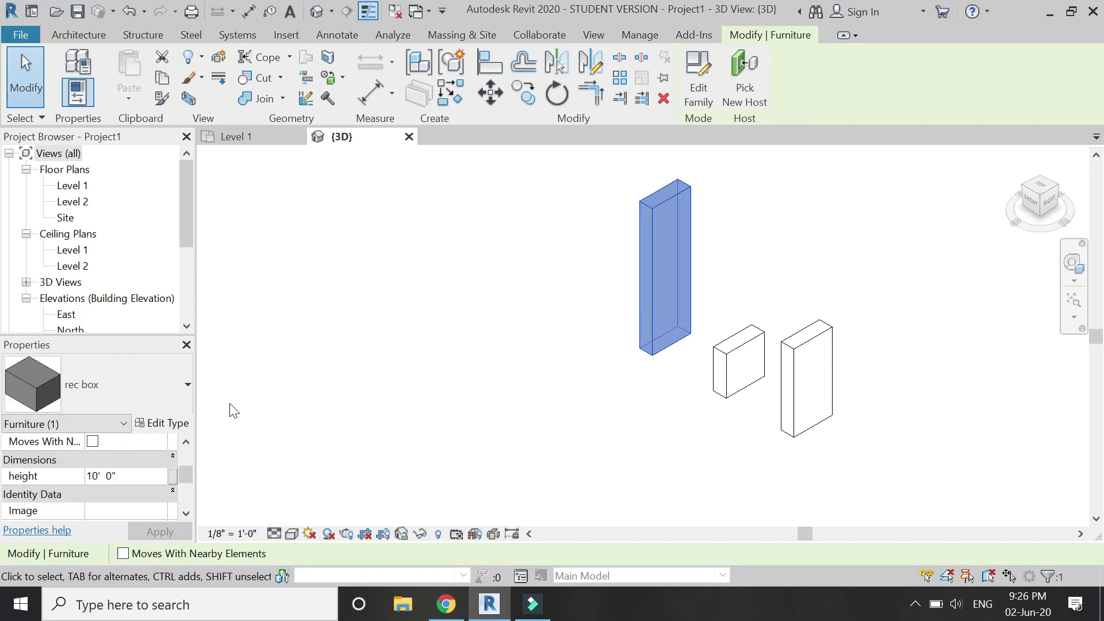
pyautogui.click(164, 423)
pyautogui.click(227, 249)
pyautogui.doubleClick(228, 248)
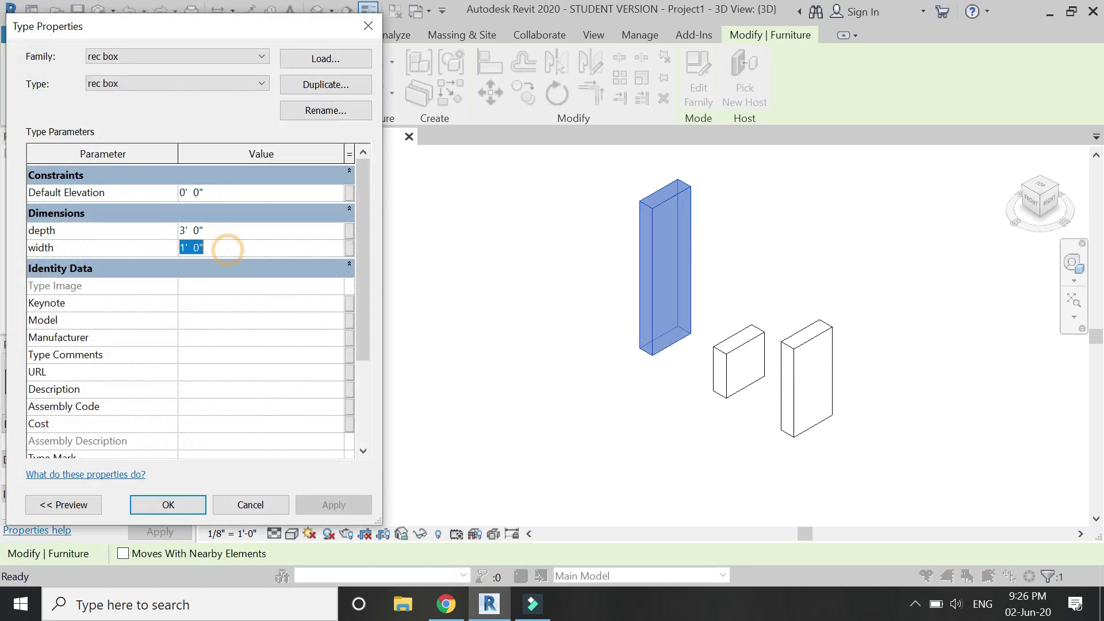
pyautogui.write('2')
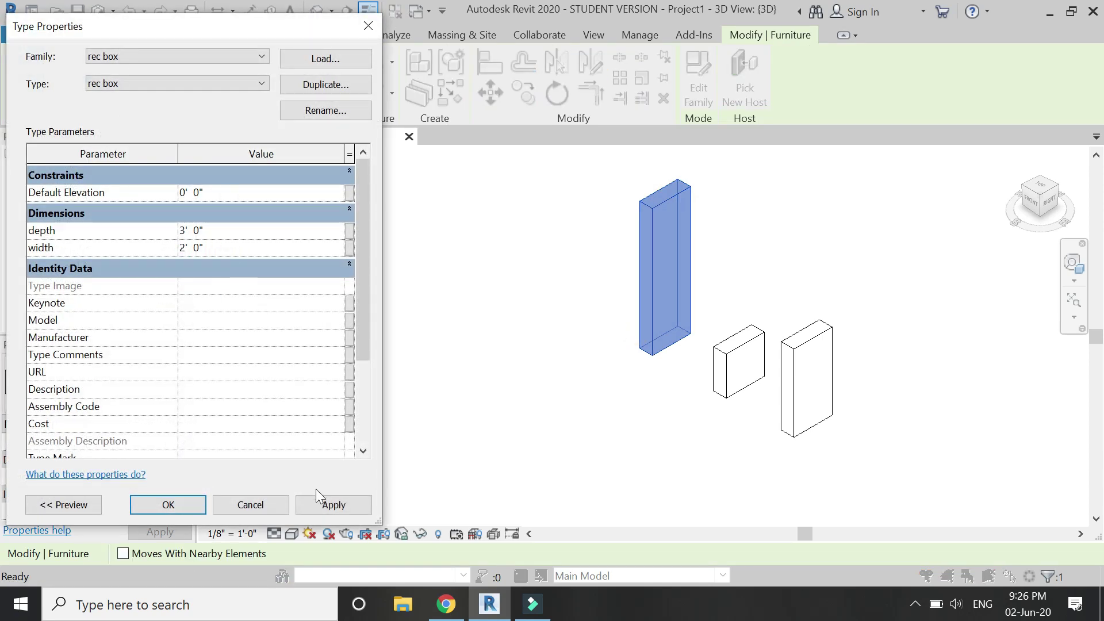
pyautogui.click(327, 504)
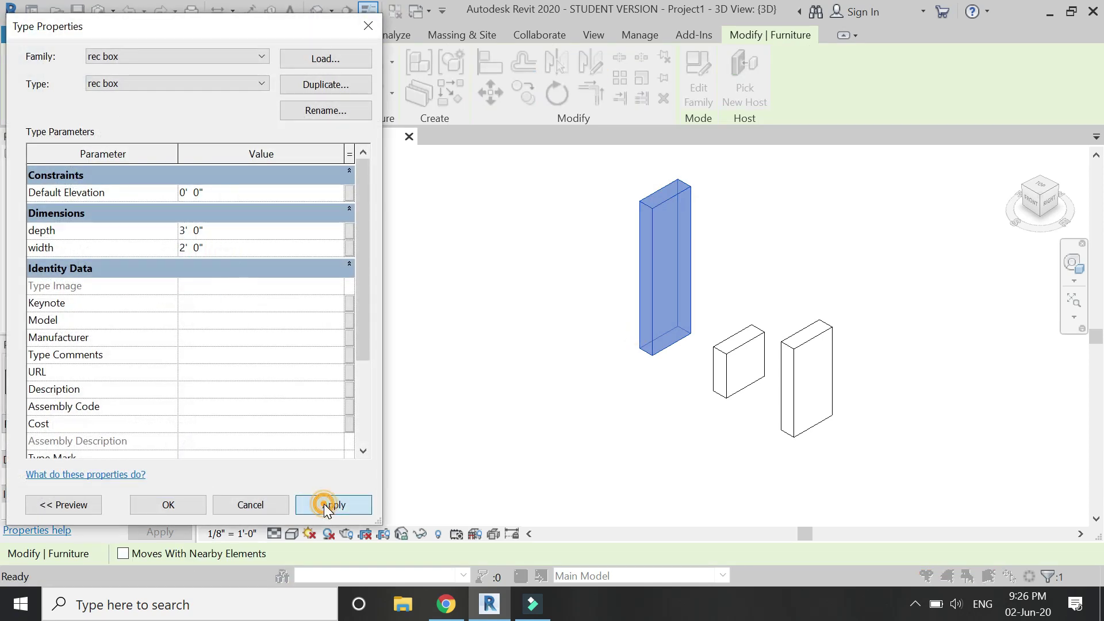
pyautogui.click(182, 504)
pyautogui.click(837, 288)
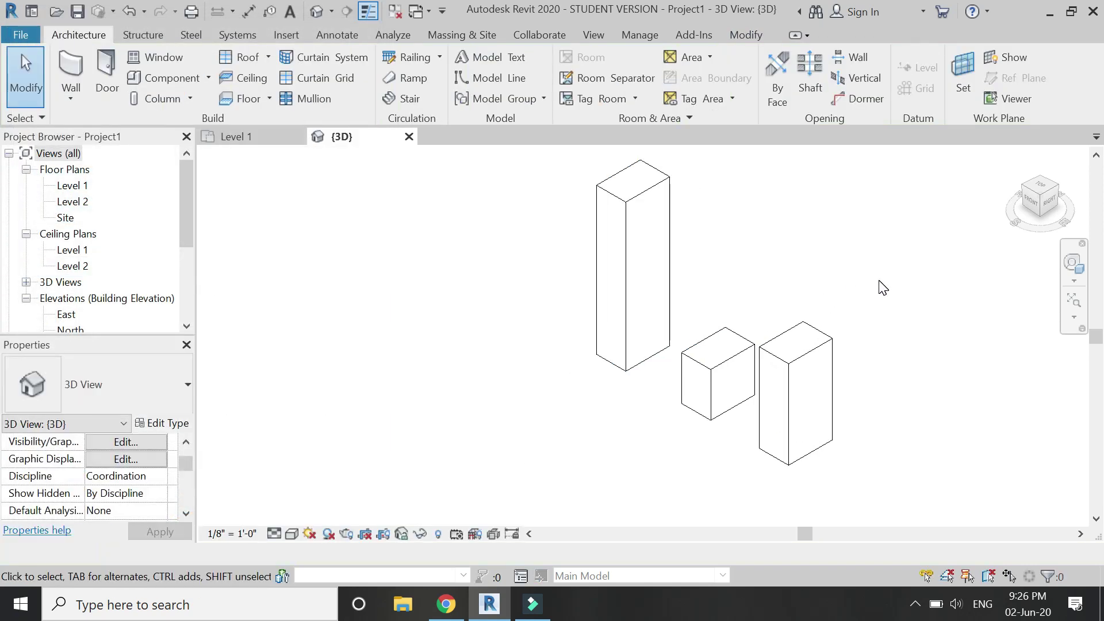